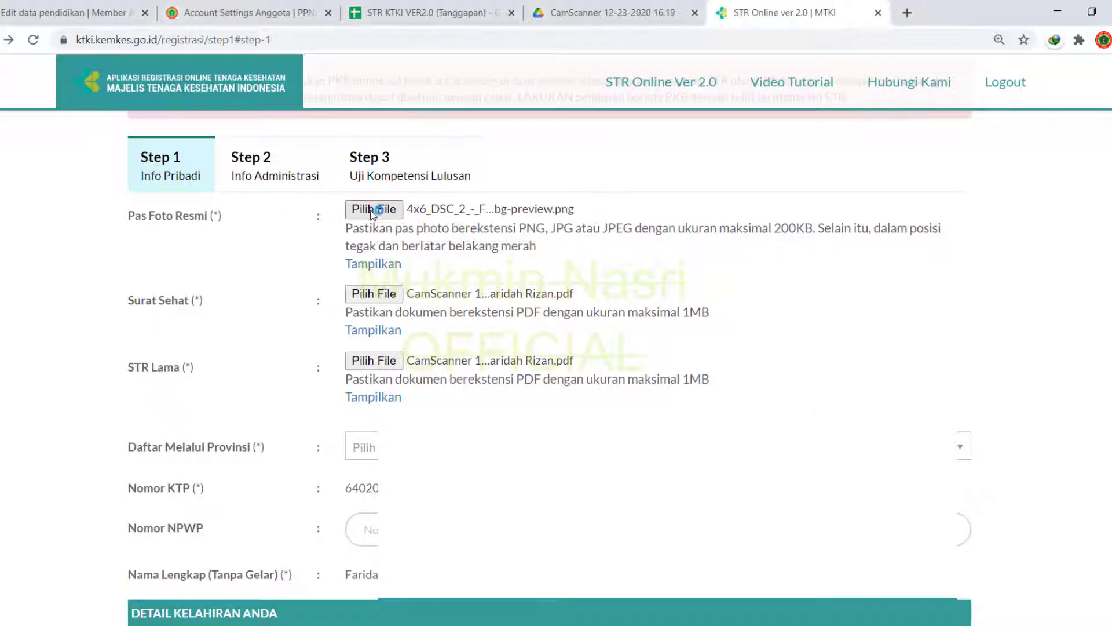
Step: Attach the red-background 4x6 PNG portrait as Pas Foto Resmi and the CamScanner 12-23-2020 16.08 PDF as Surat Sehat
left_click(279, 157)
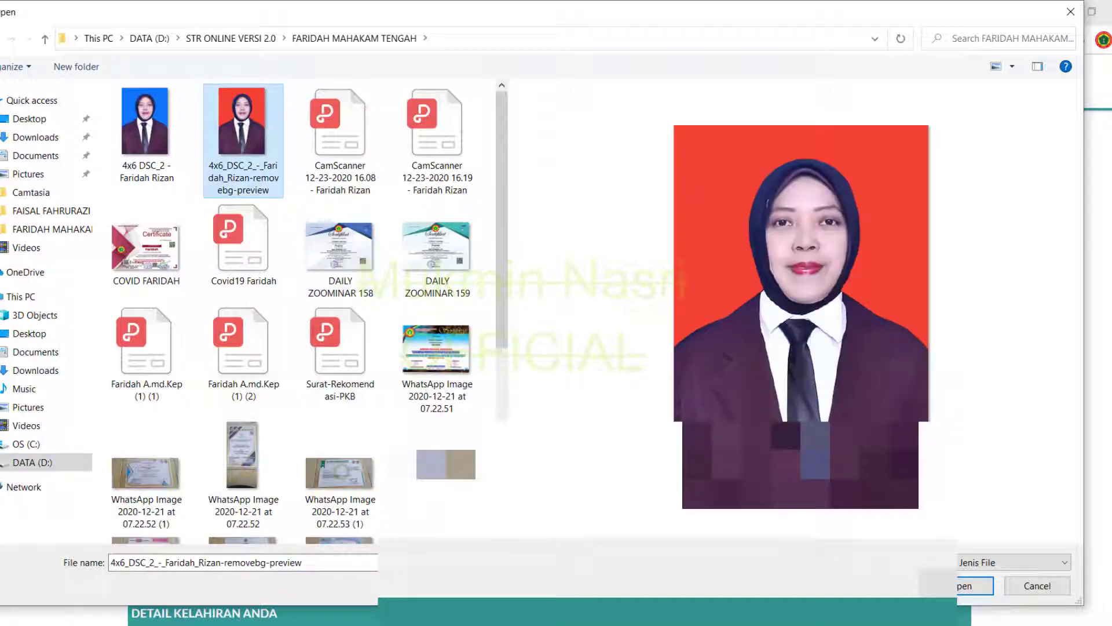
left_click(975, 585)
left_click(382, 294)
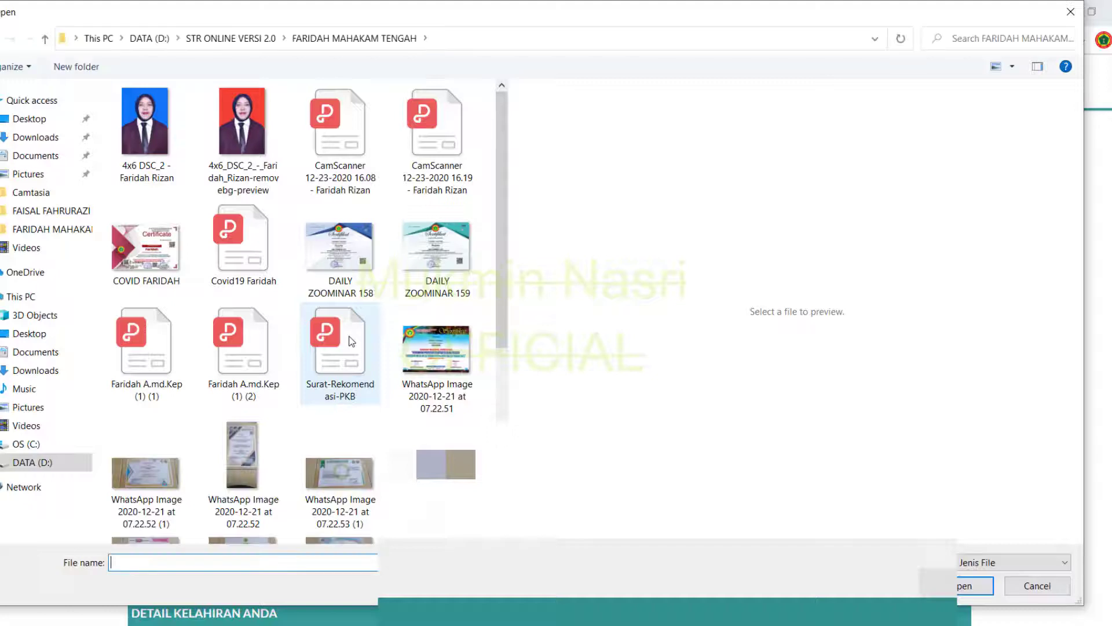
left_click(359, 170)
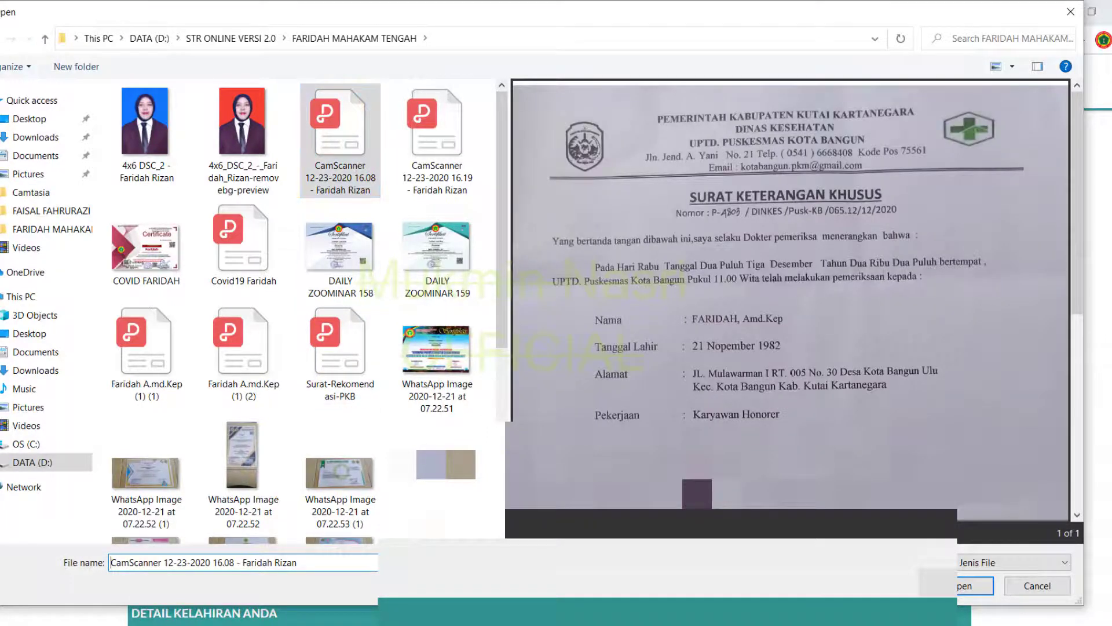
key("Return")
Step: Attach the CamScanner 12-23-2020 16.19 PDF as the old STR document
left_click(364, 366)
left_click(440, 147)
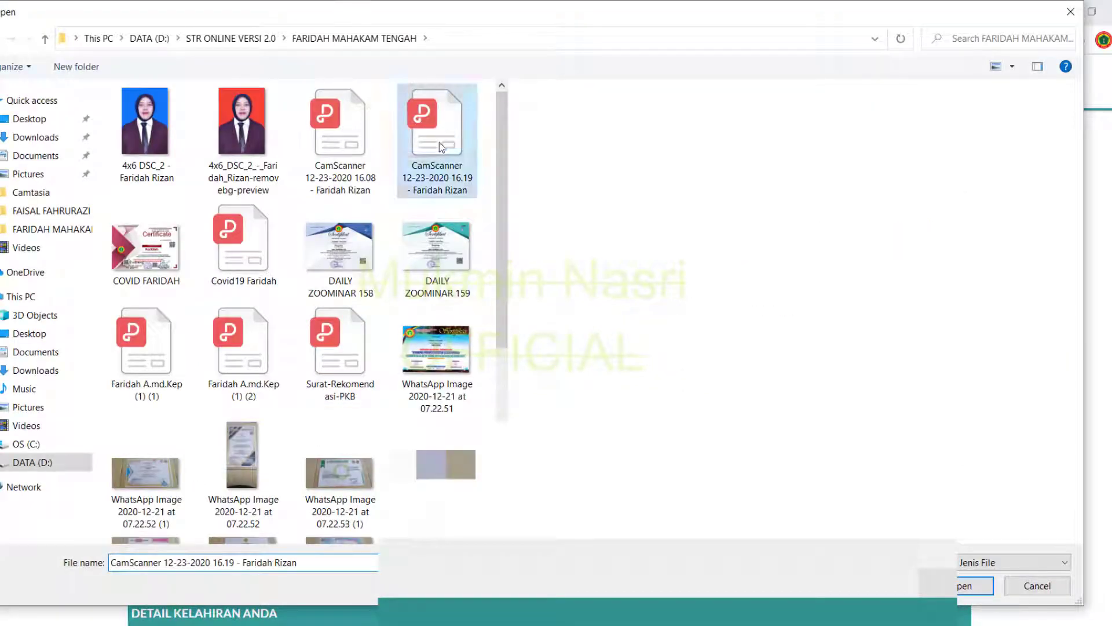
key("Return")
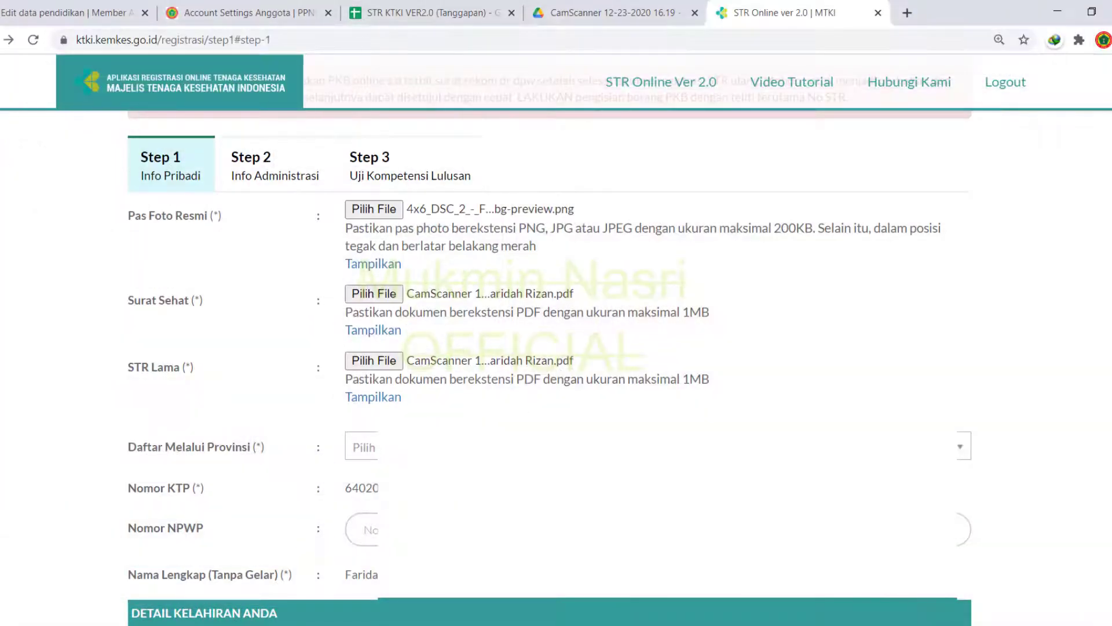
Step: Choose the applicant's registration province for Daftar Melalui Provinsi
left_click(364, 447)
type("k")
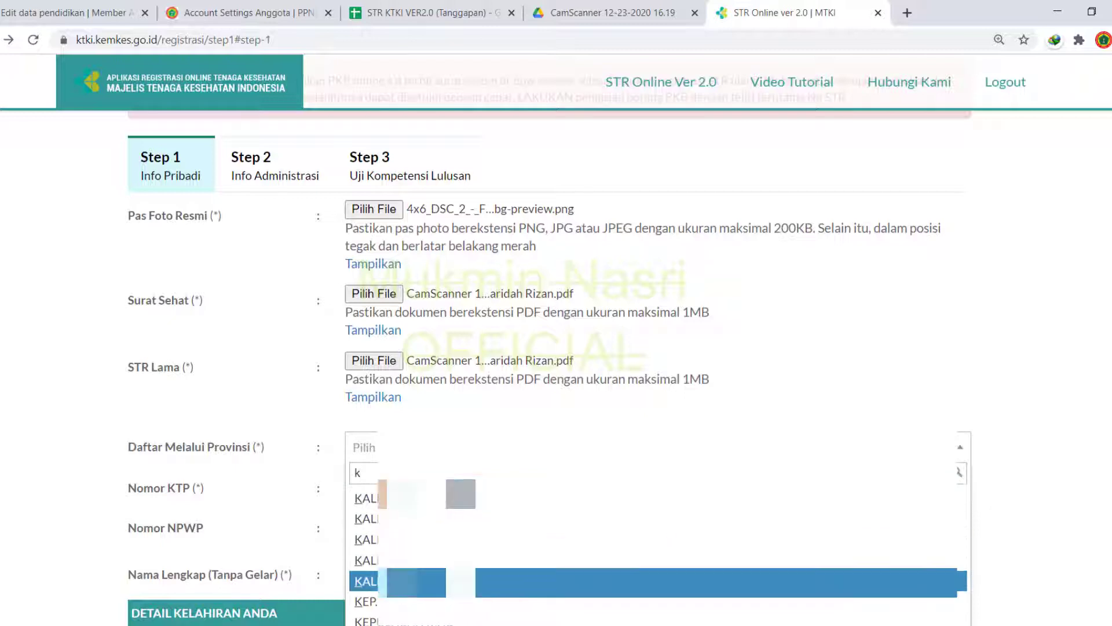
left_click(461, 581)
left_click(513, 451)
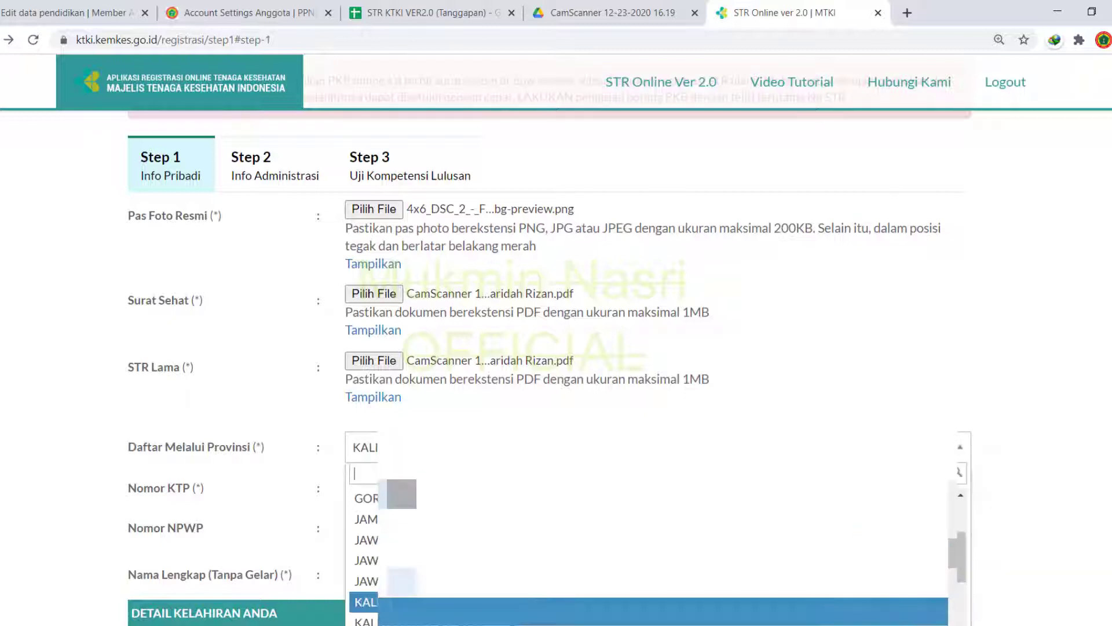
scroll(461, 603, "down", 2)
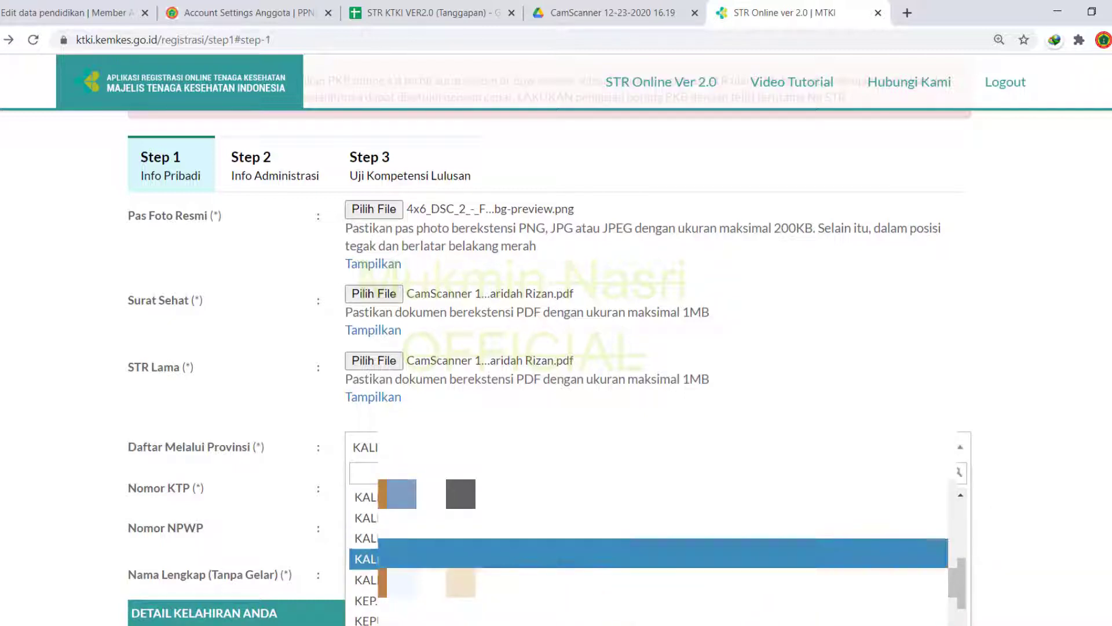
left_click(489, 558)
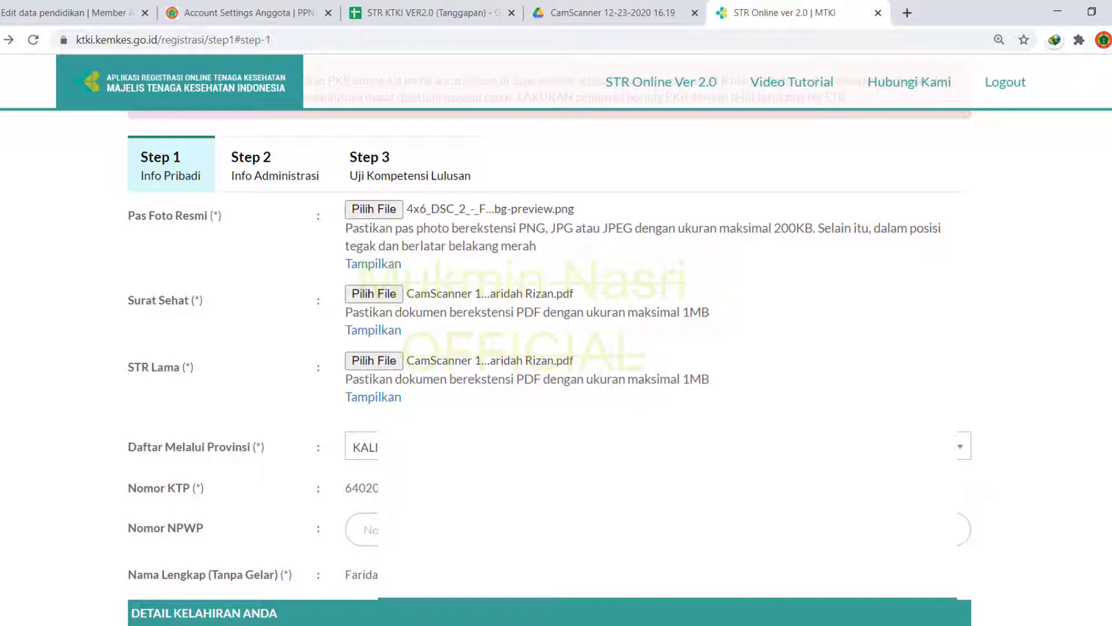
Step: Fill in the applicant's NPWP number and paste the home address into Alamat Rumah
scroll(549, 347, "down", 7)
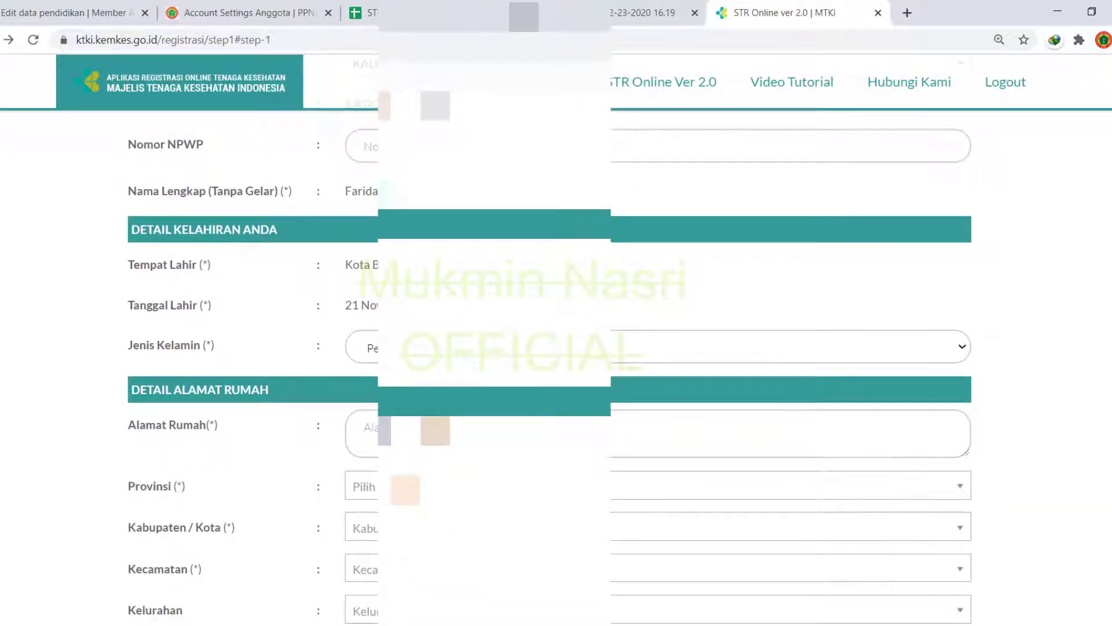
left_click(365, 145)
left_click(365, 209)
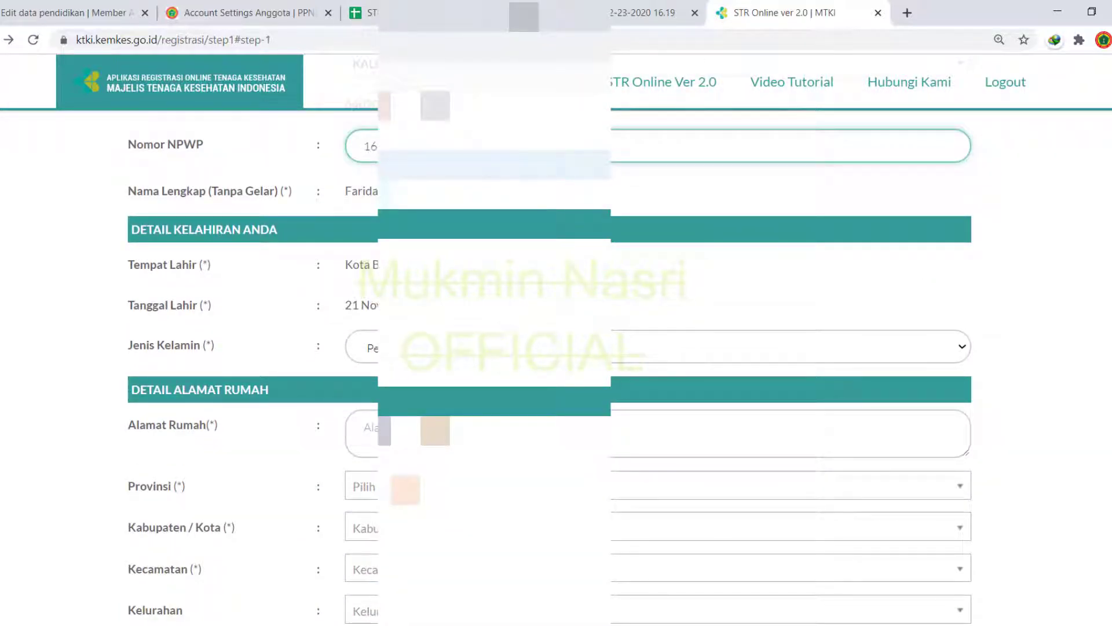
left_click(364, 428)
key("ctrl+v")
Step: Select the province and the Kabupaten / Kota of the applicant's home address
scroll(549, 348, "down", 5)
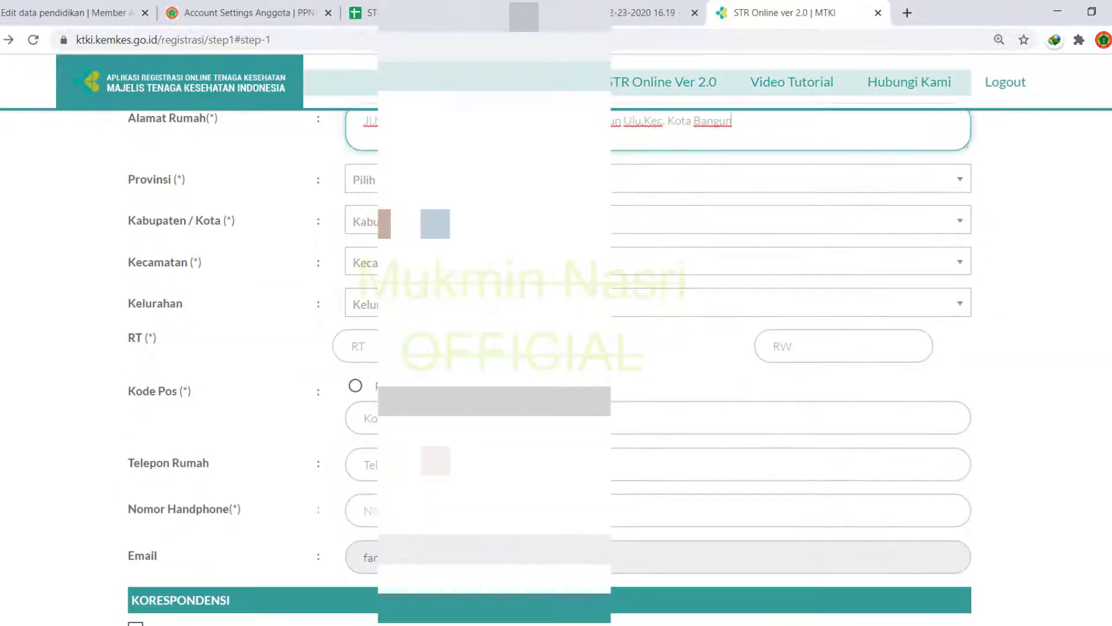
left_click(365, 179)
type("k")
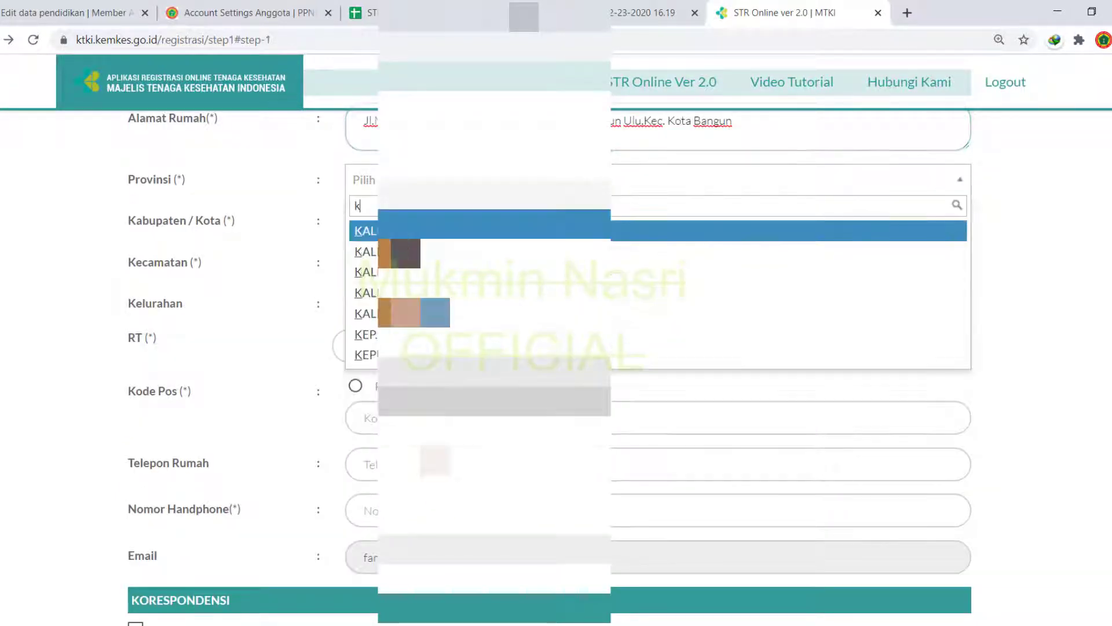
key("Return")
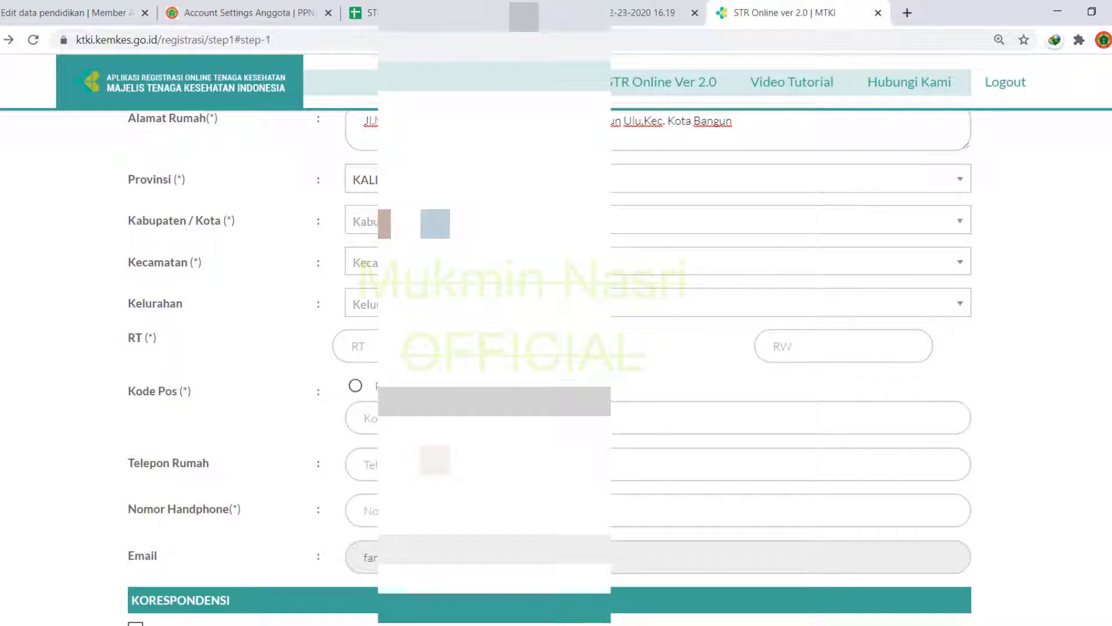
left_click(553, 223)
left_click(553, 313)
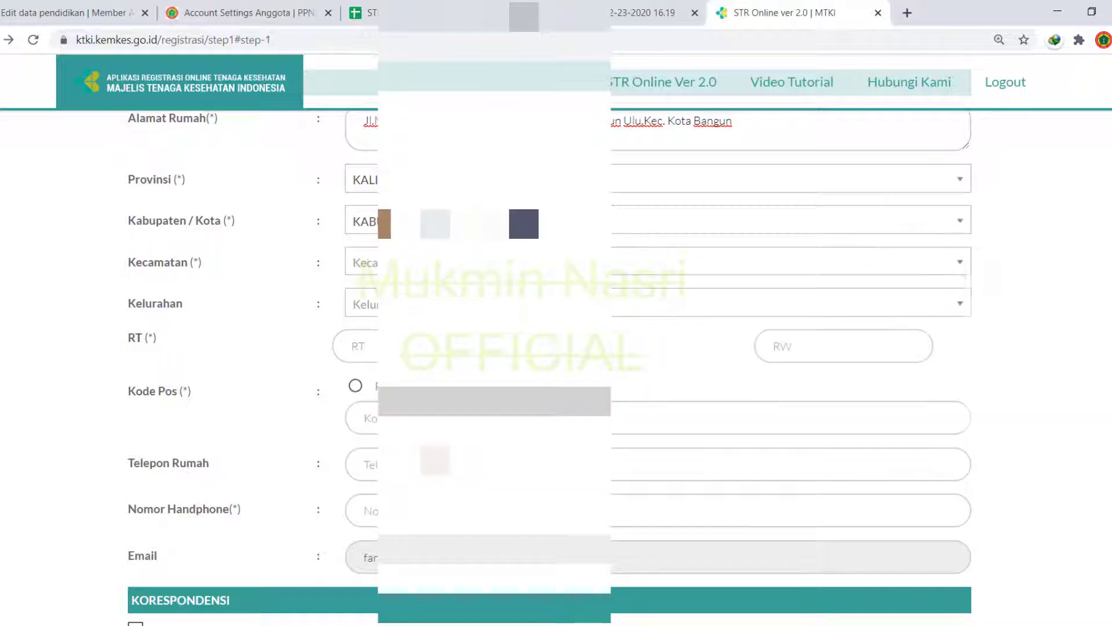
Step: Select the Kecamatan and Kelurahan of the applicant's home address
left_click(553, 262)
type("k")
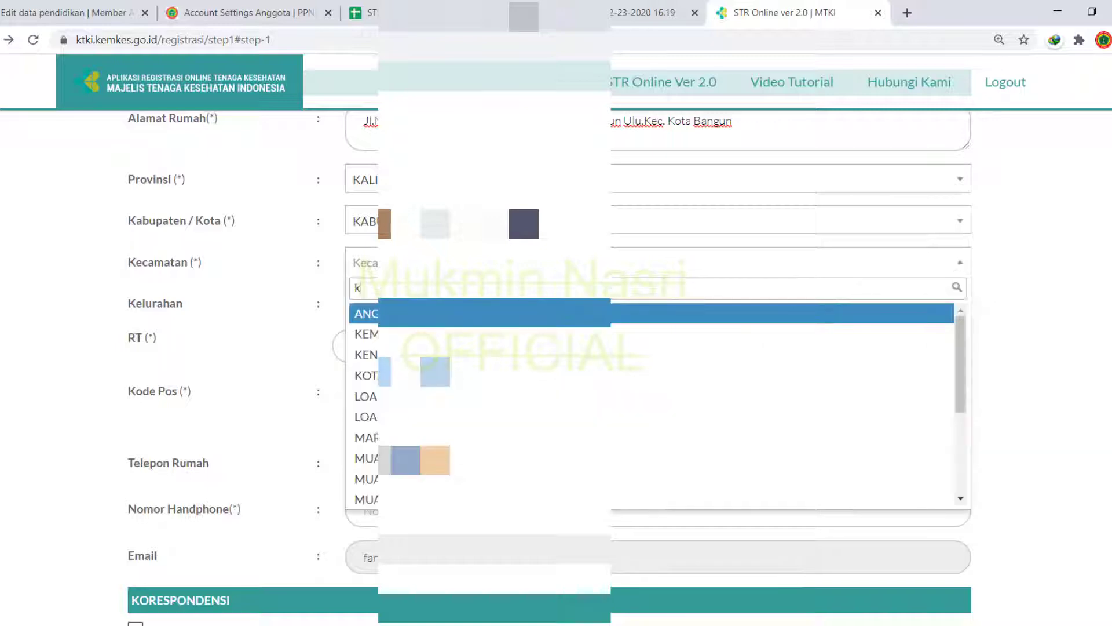
type("o")
left_click(435, 313)
left_click(435, 304)
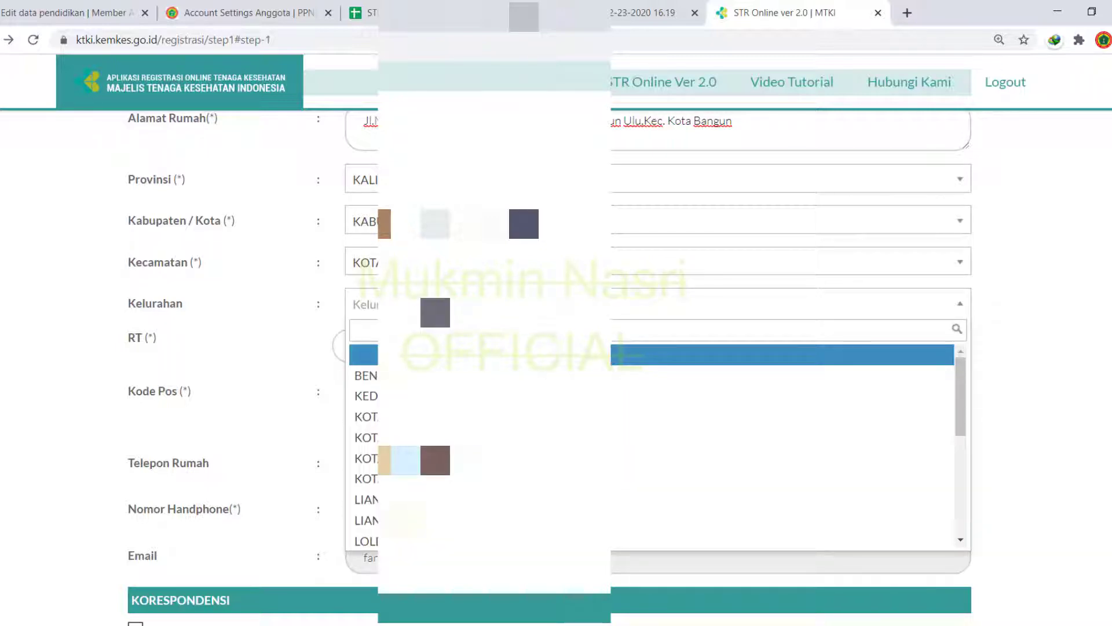
type("desa")
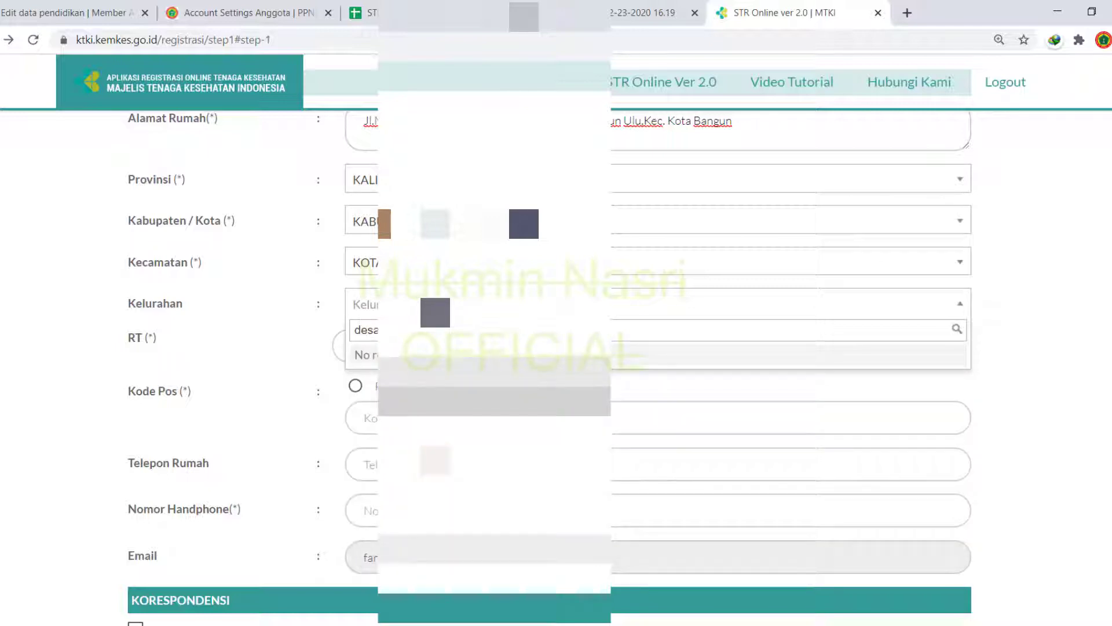
key("BackSpace")
key("BackSpace")
key("BackSpace")
key("BackSpace")
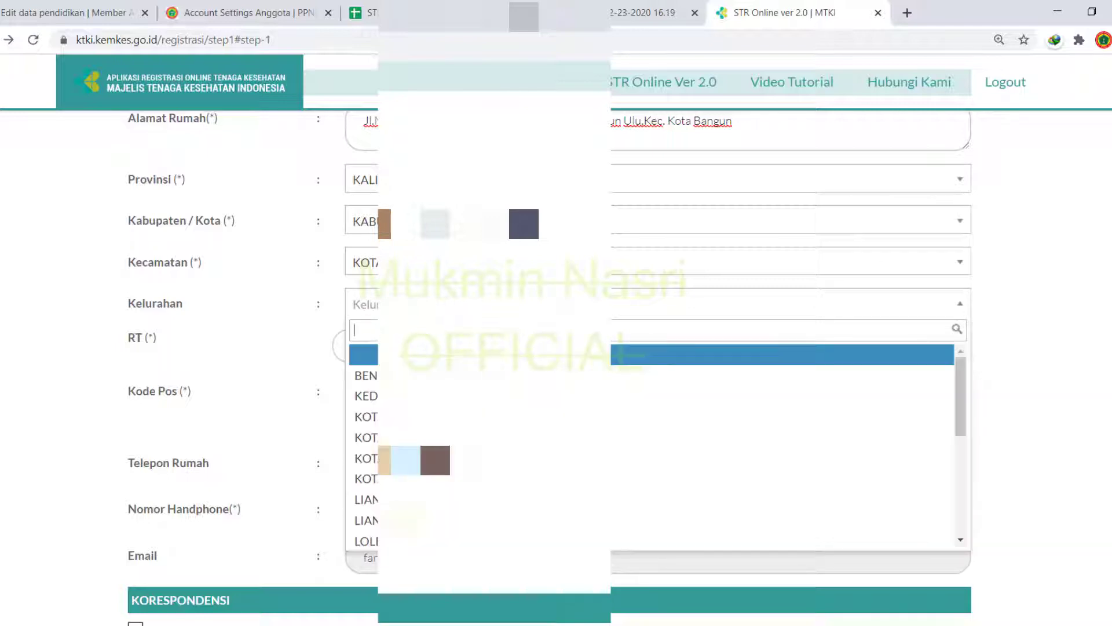
key("Return")
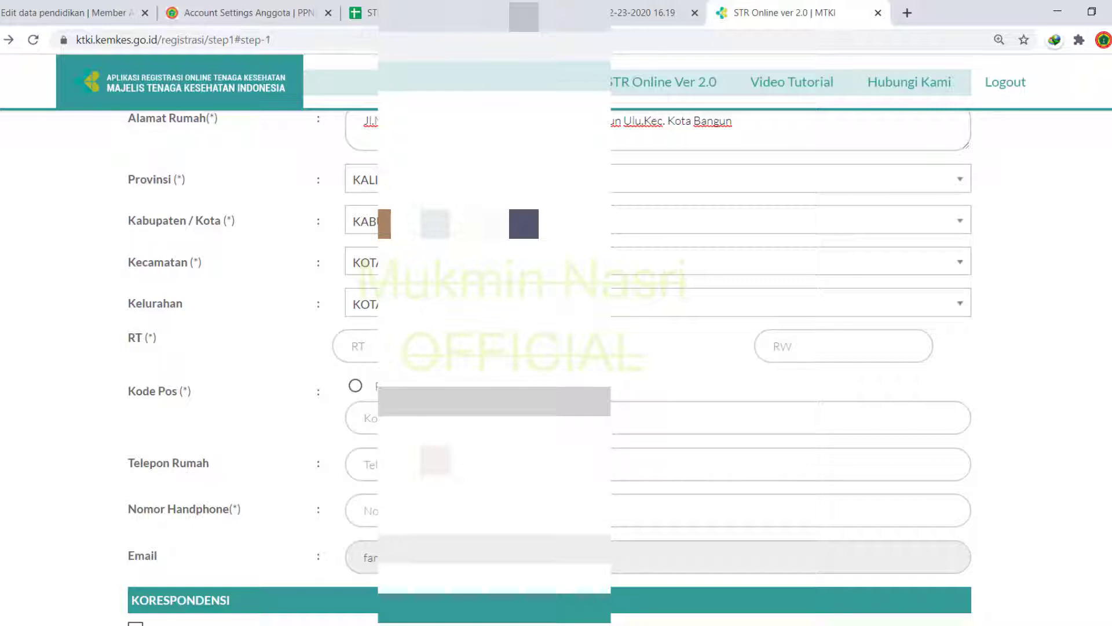
Step: Enter the home address's RT and RW numbers and choose its postal code from the available codes
left_click(358, 346)
type("5")
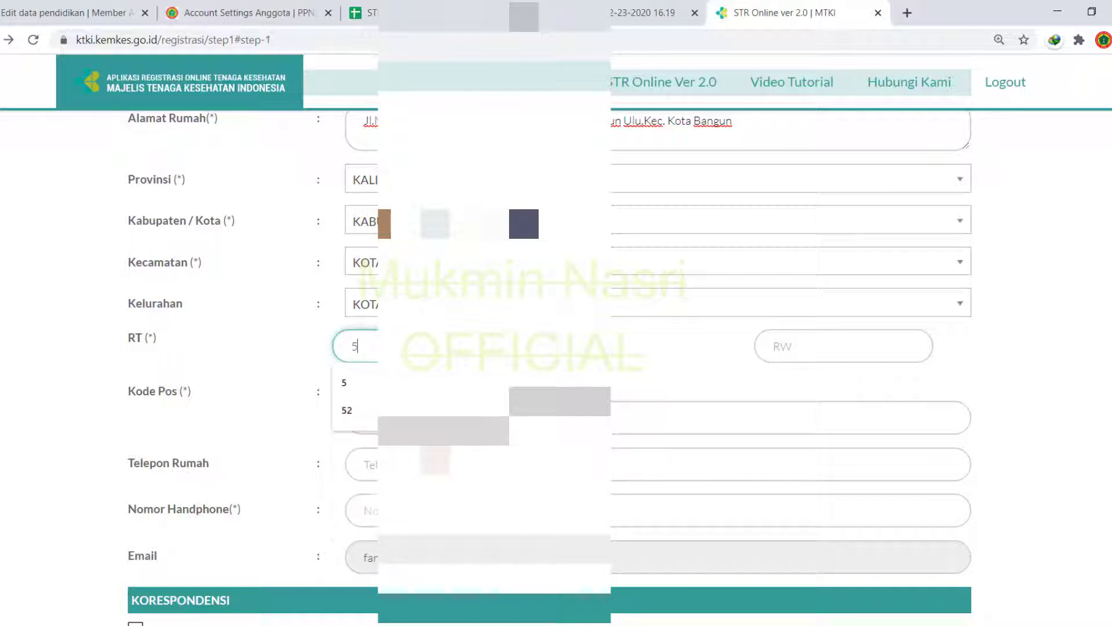
left_click(774, 346)
left_click(788, 382)
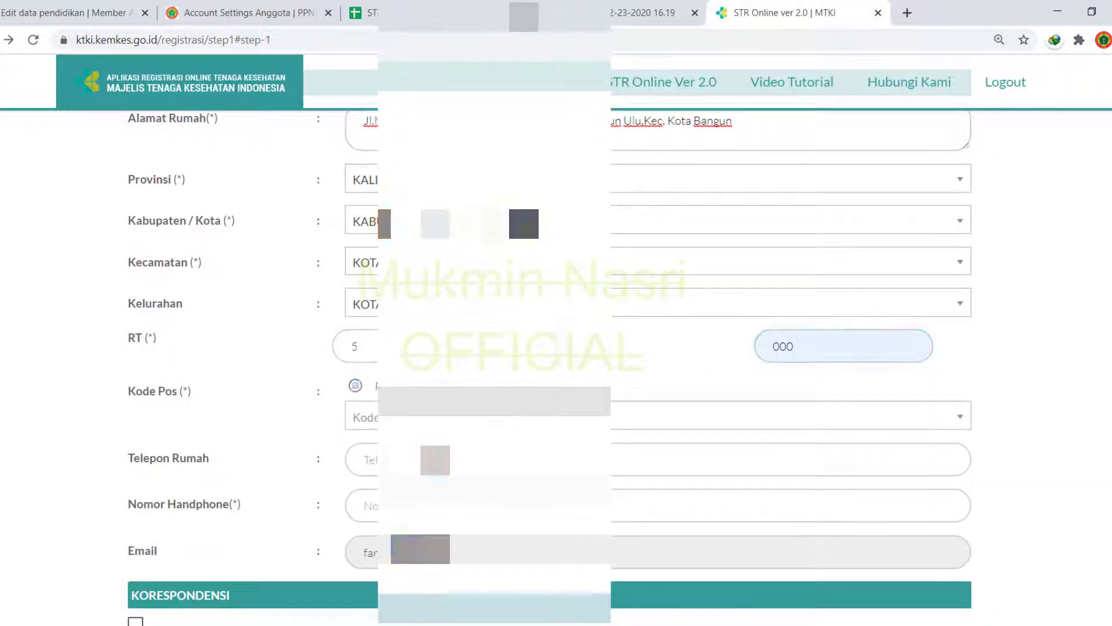
left_click(355, 385)
left_click(405, 416)
left_click(405, 491)
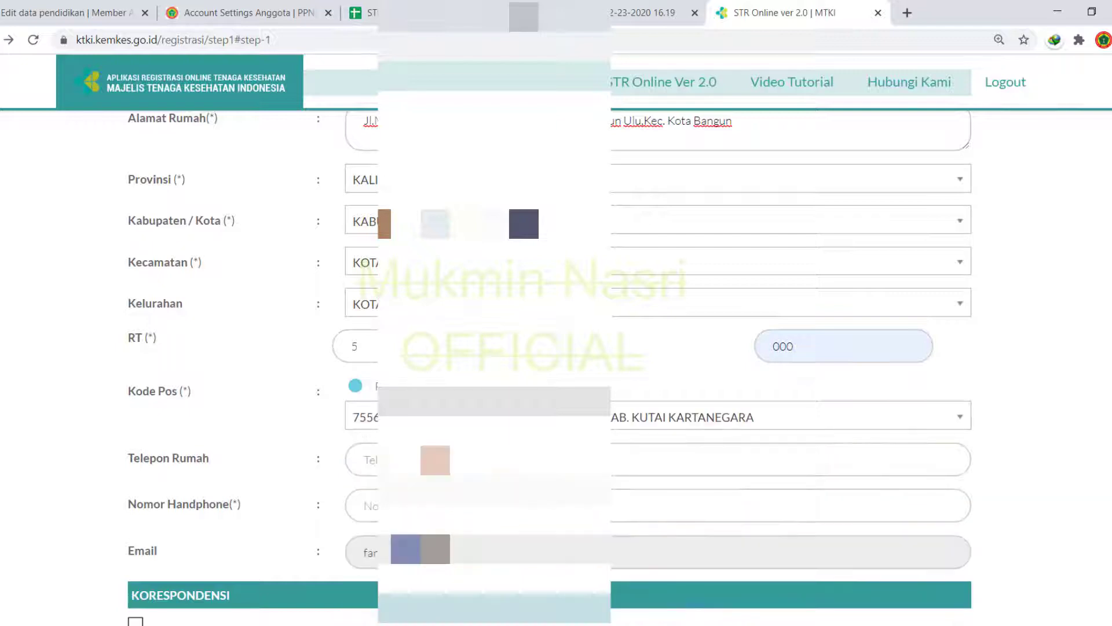
Step: Submit Step 1 with correspondence matching the home address and 75561-Kantor Pos Kota Bangun-Jl. KH. Dewantara-Kutai Kartanegara as the STR delivery post office
scroll(260, 303, "down", 6)
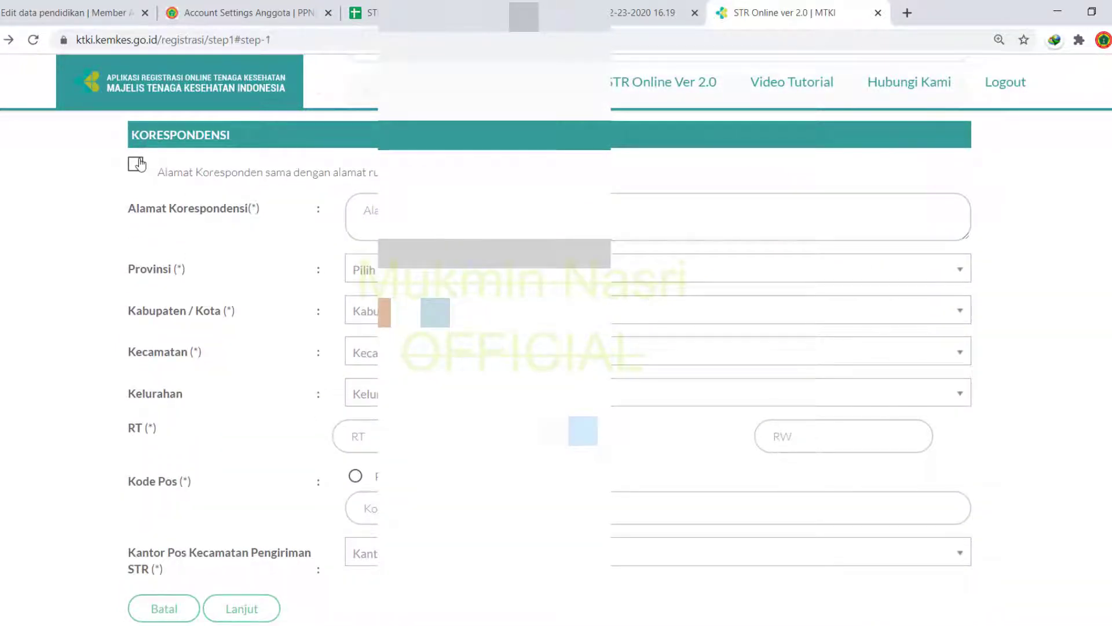
left_click(138, 164)
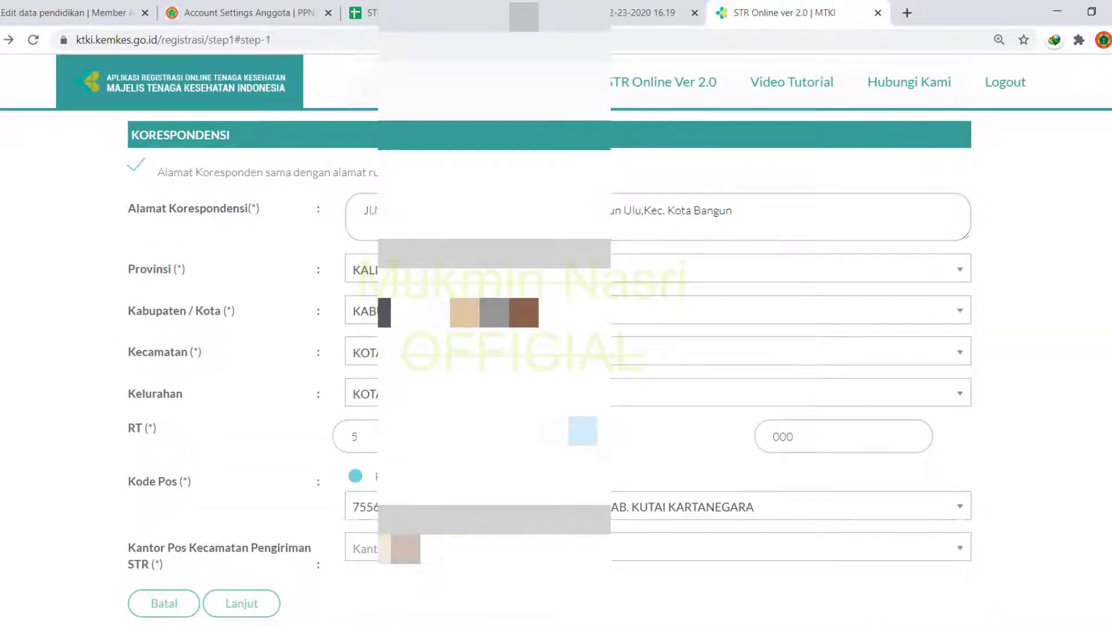
scroll(524, 348, "down", 4)
left_click(524, 318)
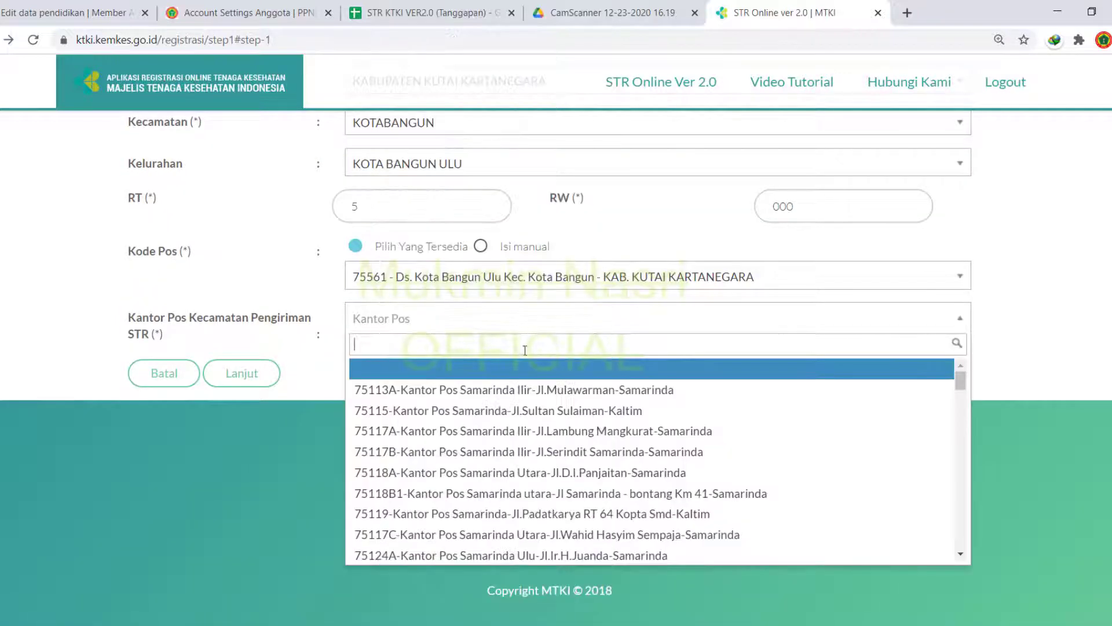
type("ko")
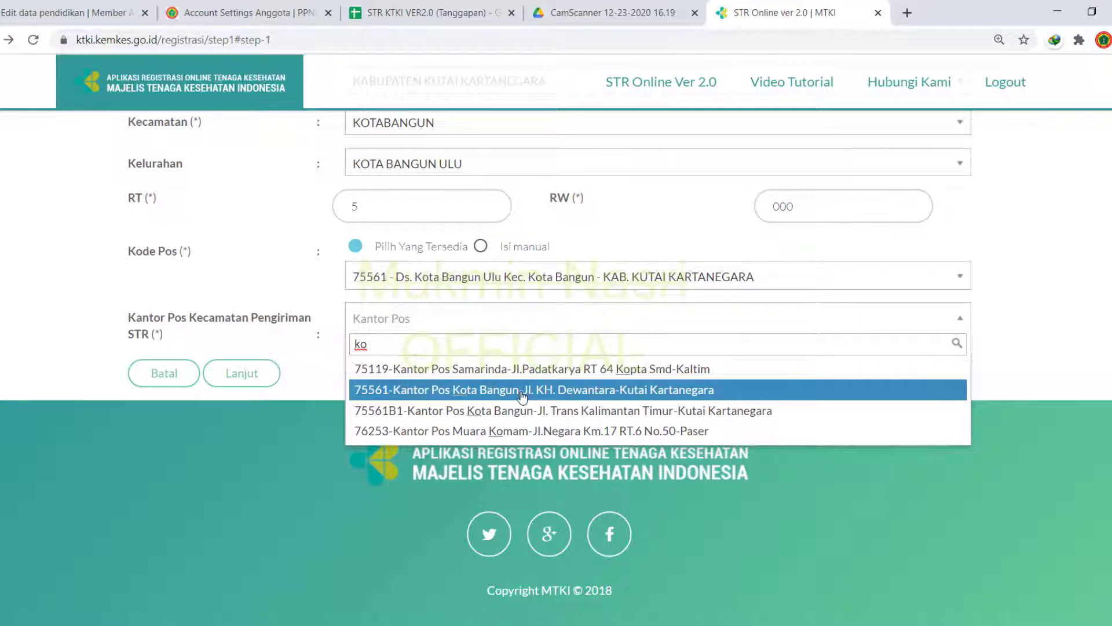
left_click(523, 396)
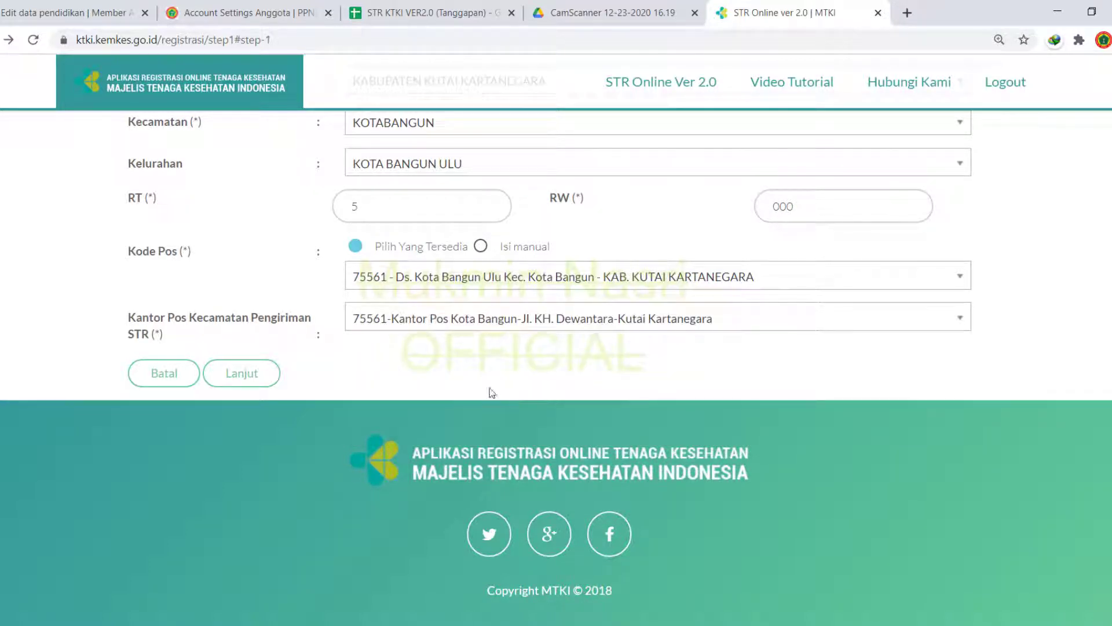
left_click(255, 376)
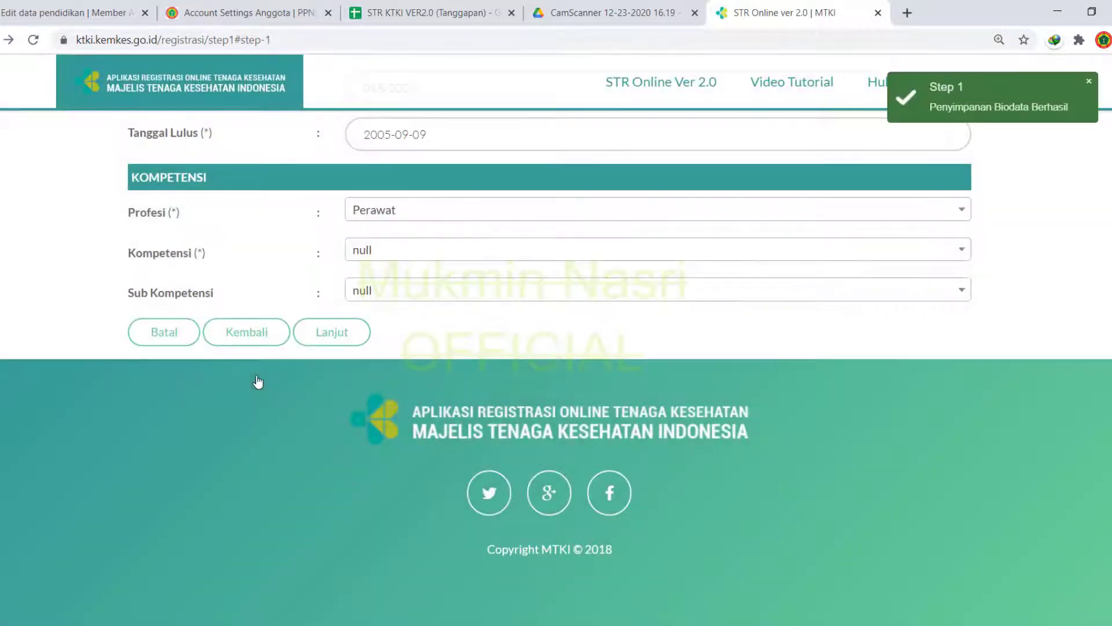
Step: In Info Administrasi, set the workplace type to Rumah Sakit and the workplace status to Pemerintah
scroll(379, 349, "up", 11)
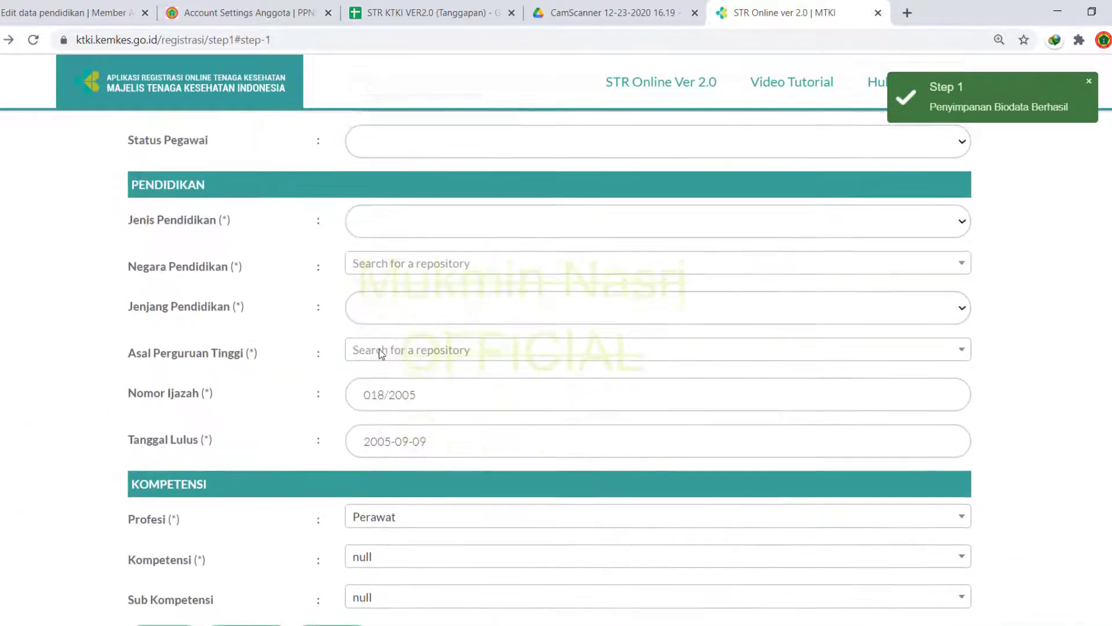
scroll(379, 349, "up", 1)
scroll(379, 349, "down", 5)
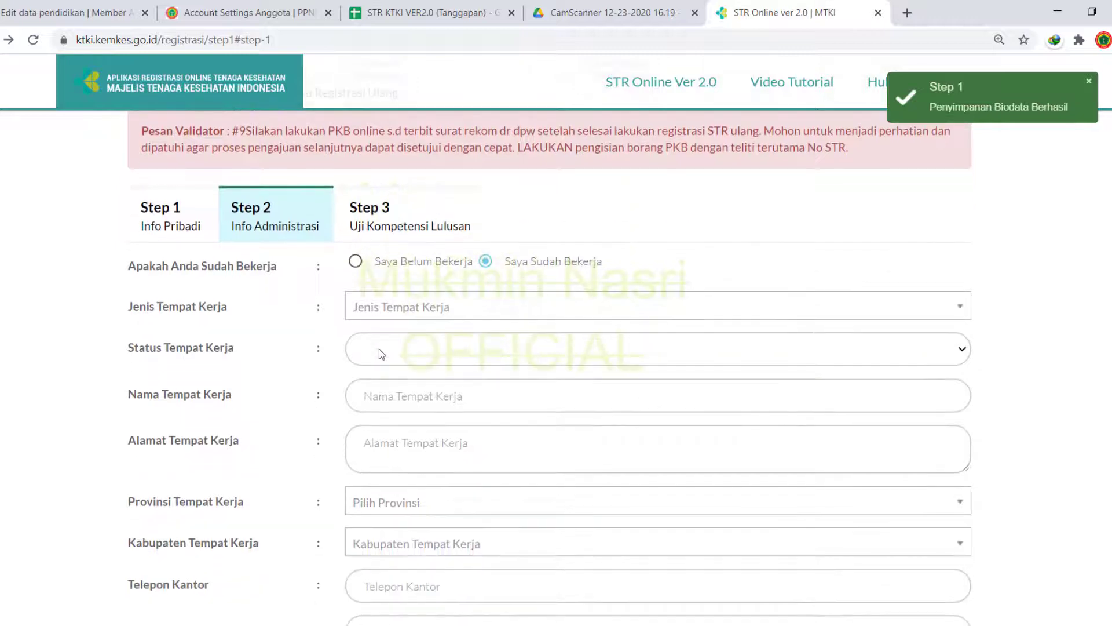
scroll(391, 336, "up", 1)
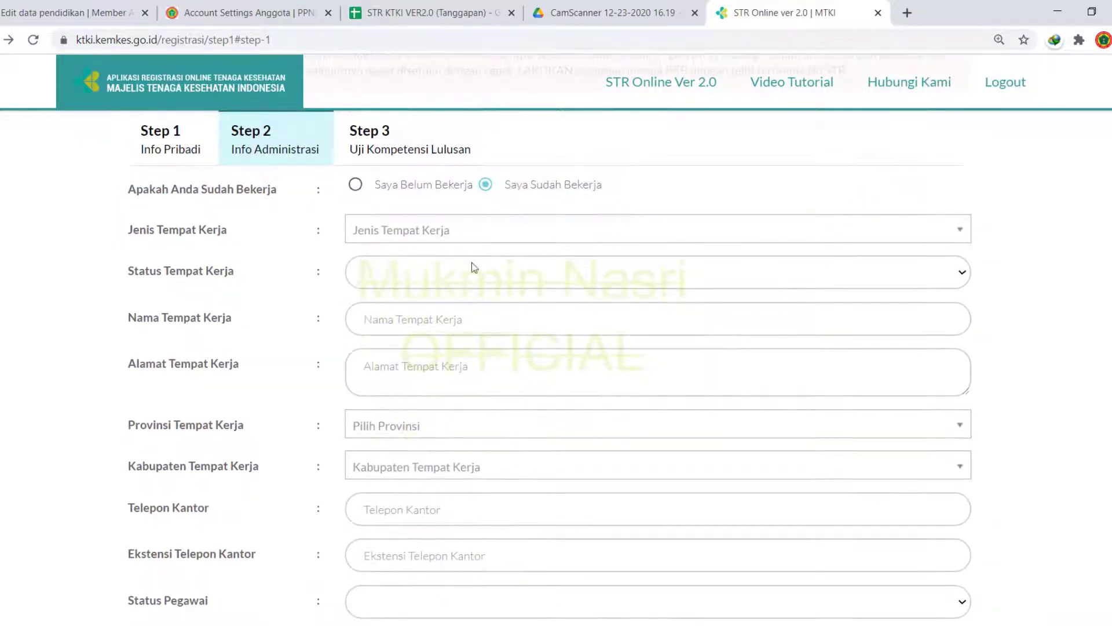
left_click(465, 236)
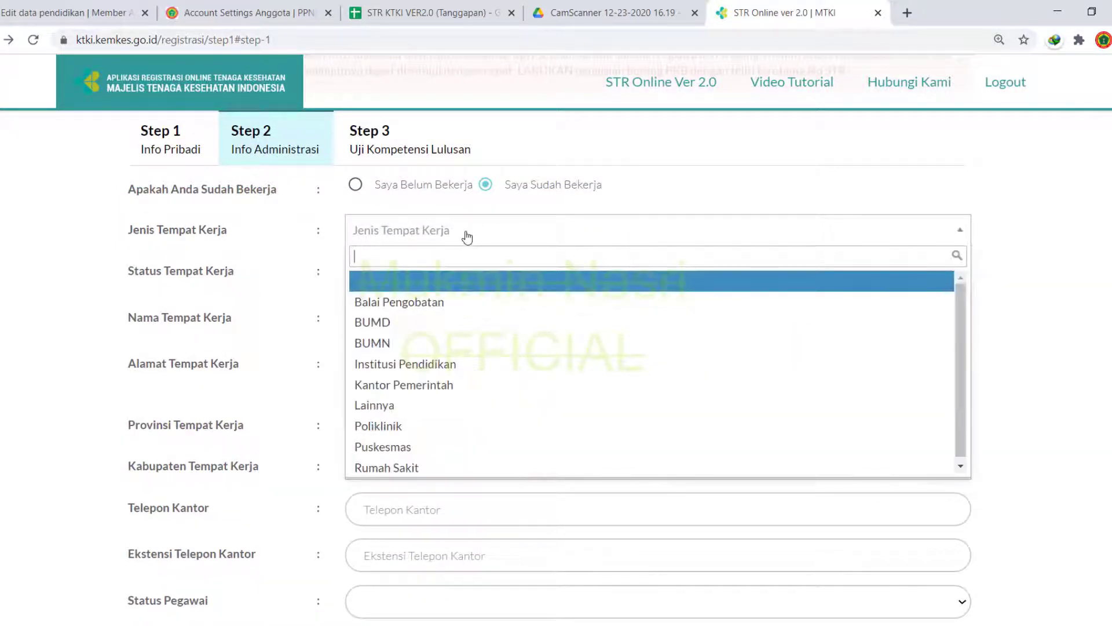
type("ru")
left_click(439, 276)
left_click(439, 275)
left_click(451, 316)
Step: Enter RSUD DAYAKU RAJA as the workplace name and fill in the workplace's street address
left_click(452, 319)
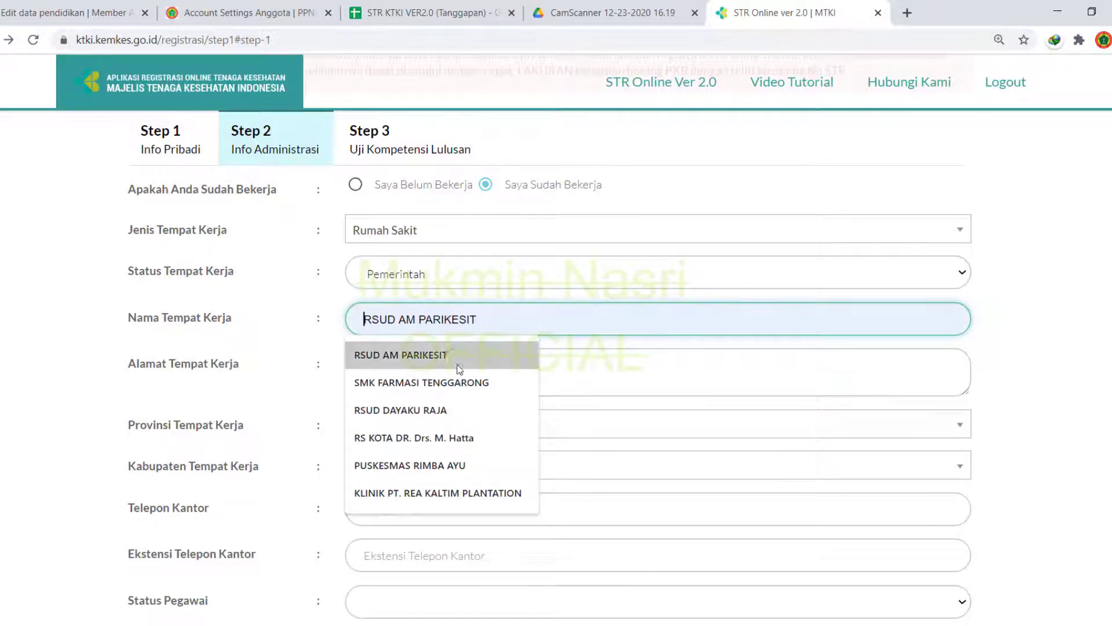
left_click(466, 410)
left_click(436, 369)
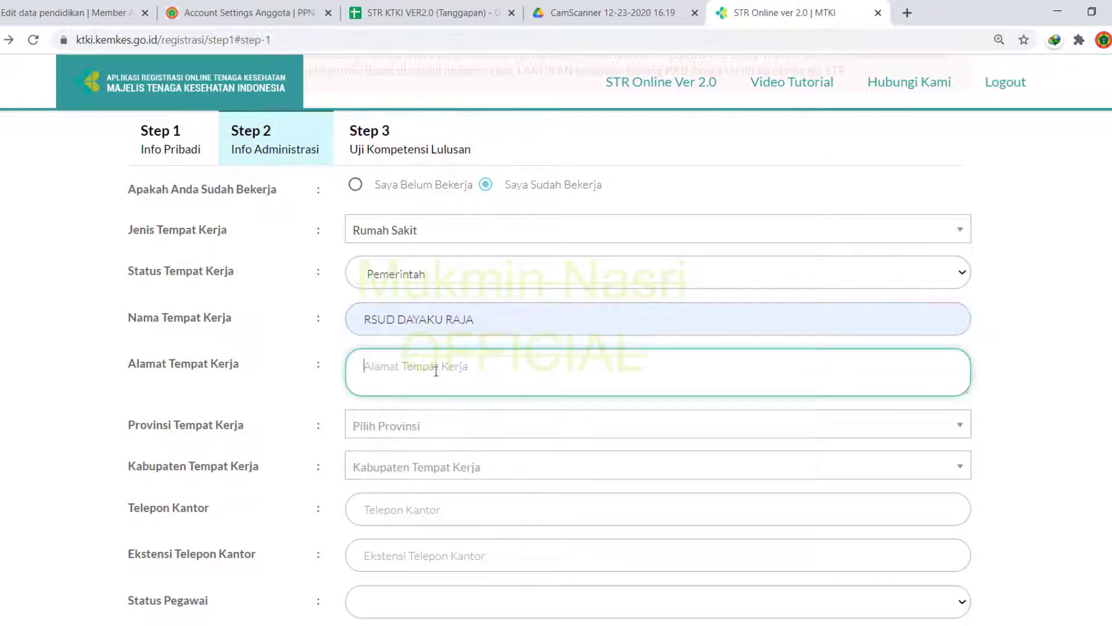
type("Jl. POROS KOTA BANGUN-TENGGARONG")
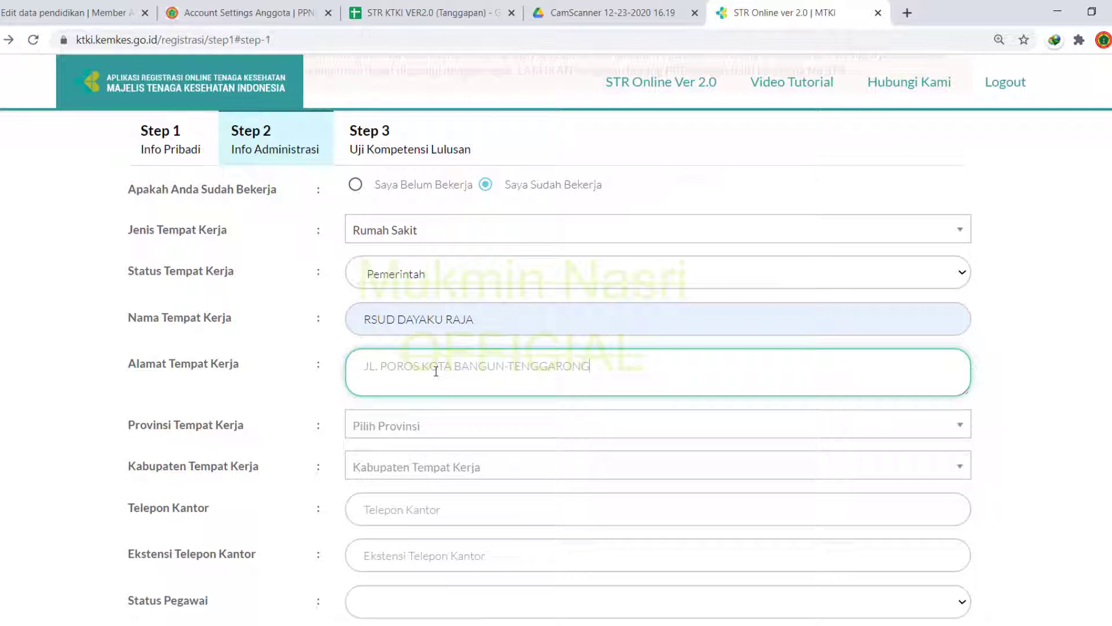
Step: Set the workplace province to KALIMANTAN TIMUR and regency to KABUPATEN KUTAI KARTANEGARA, with employee status SWASTA
left_click(614, 435)
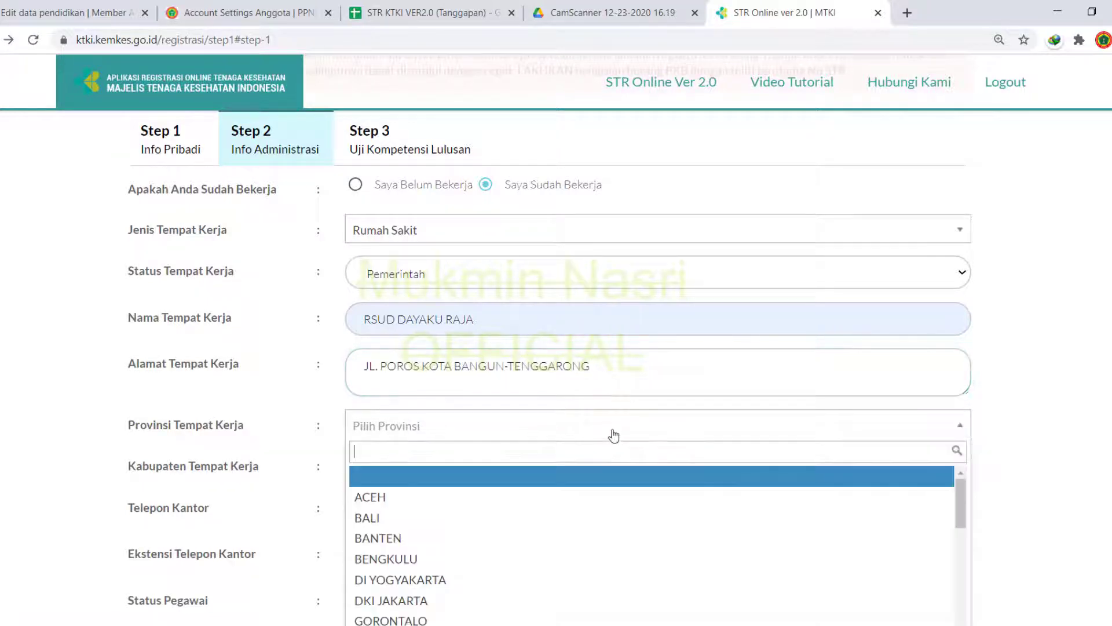
type("k")
left_click(576, 535)
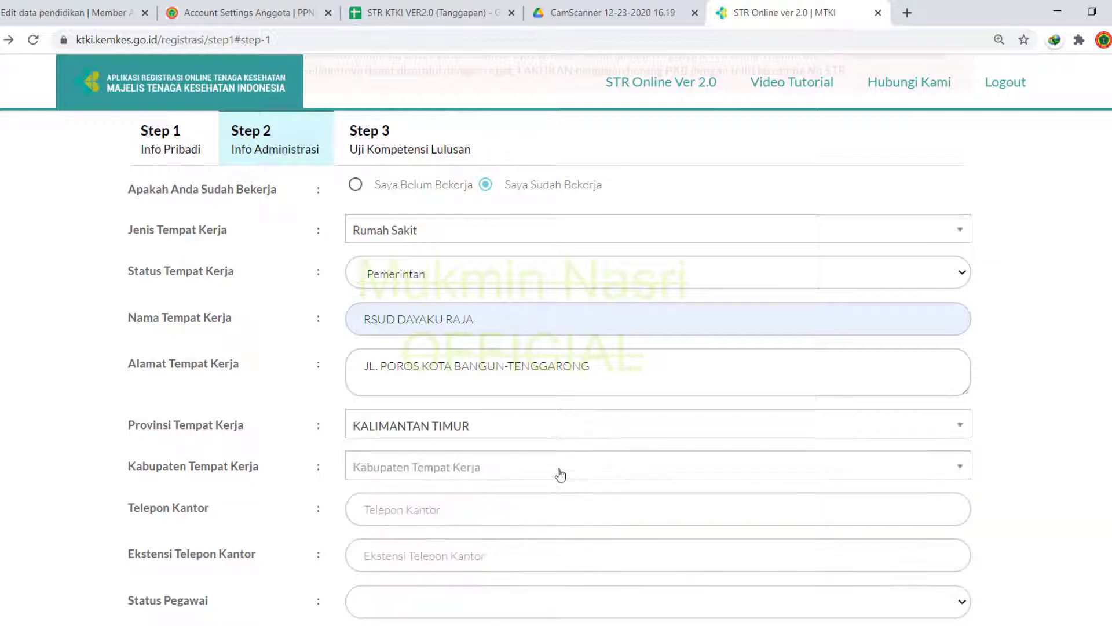
left_click(559, 473)
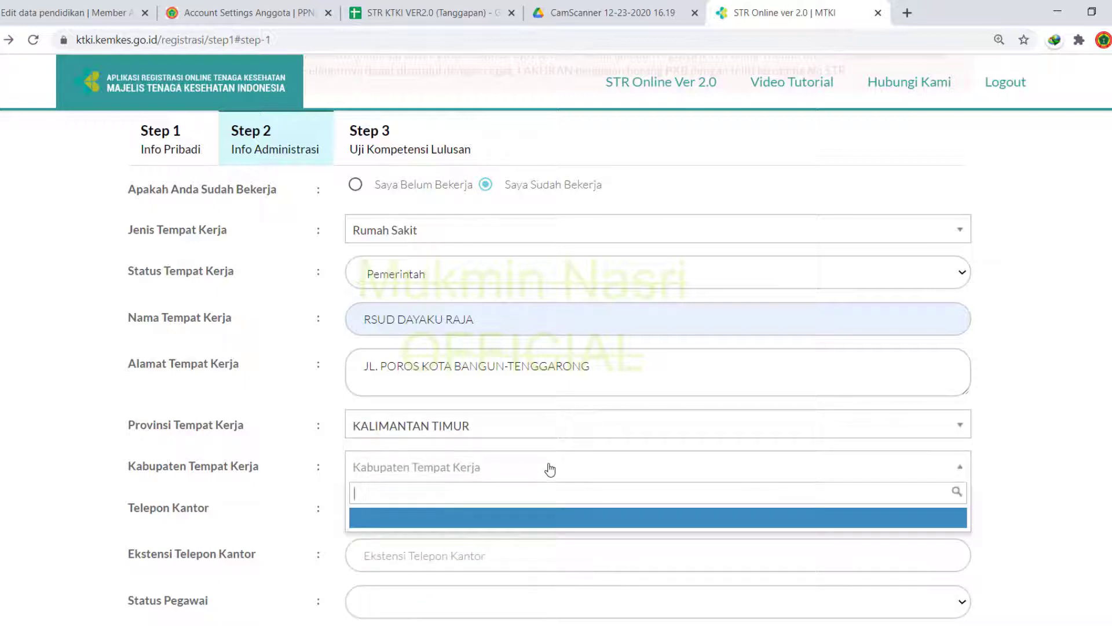
scroll(549, 468, "down", 4)
left_click(514, 243)
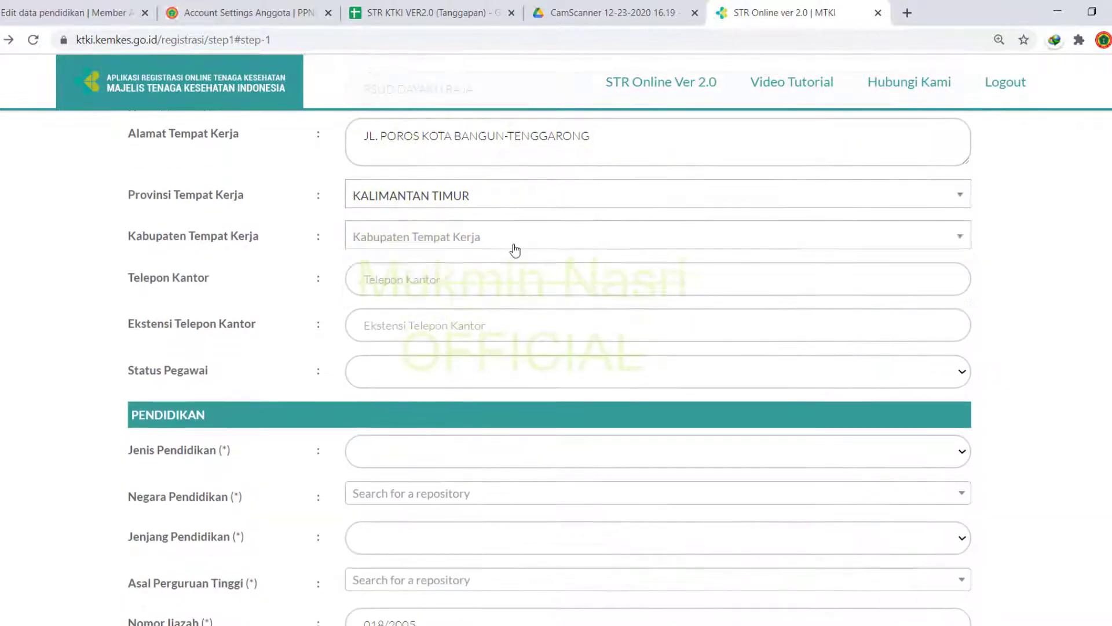
left_click(515, 243)
left_click(514, 326)
left_click(479, 377)
left_click(488, 439)
Step: In the Pendidikan section, choose Pendidikan Dalam Negeri, country Indonesia and education level Di Atas atau Sama Dengan DIII
scroll(488, 438, "down", 4)
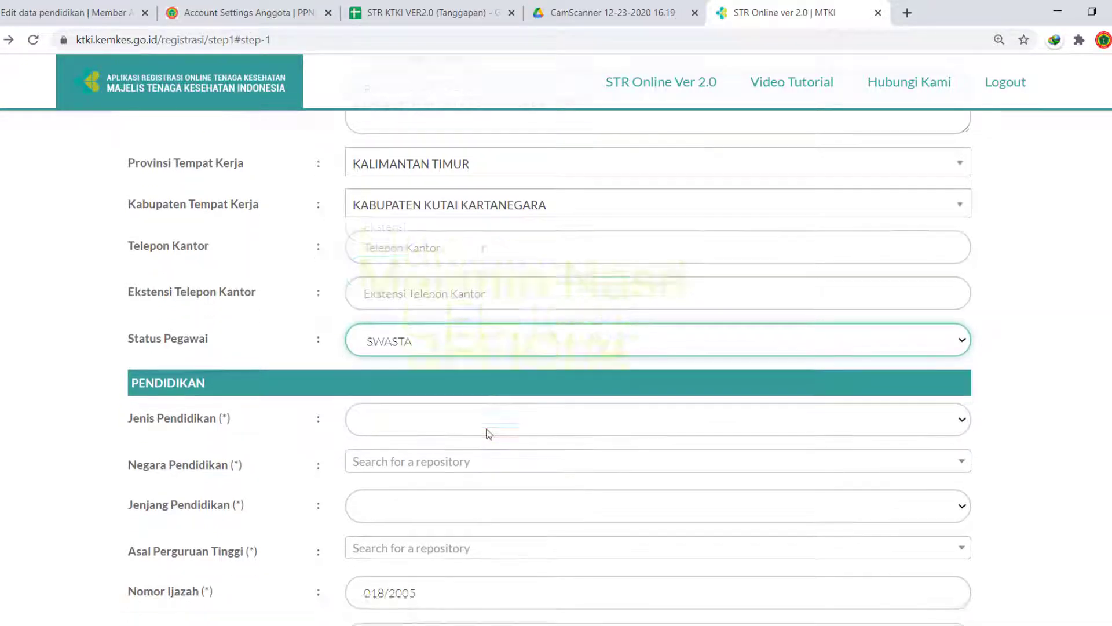
left_click(491, 225)
left_click(472, 241)
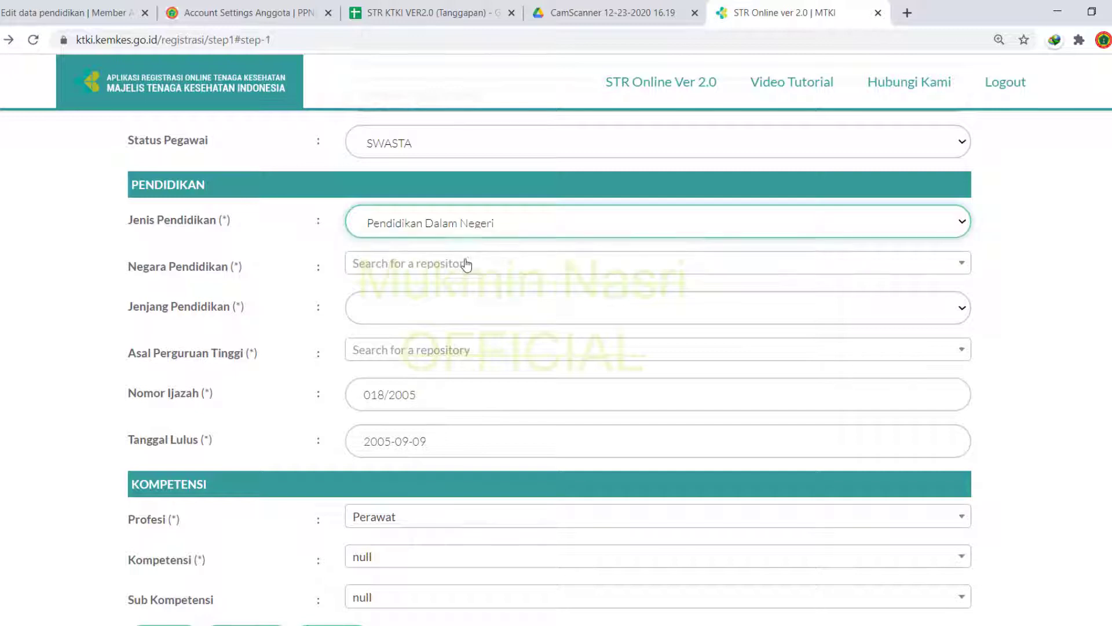
left_click(466, 265)
type("INDONES")
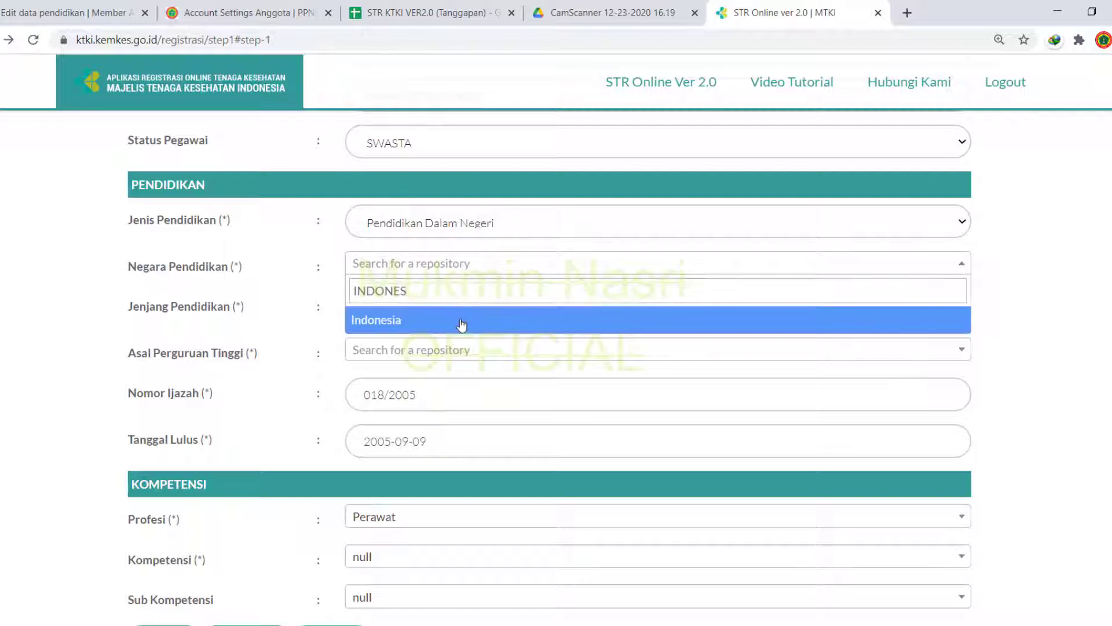
left_click(459, 318)
left_click(429, 307)
left_click(443, 345)
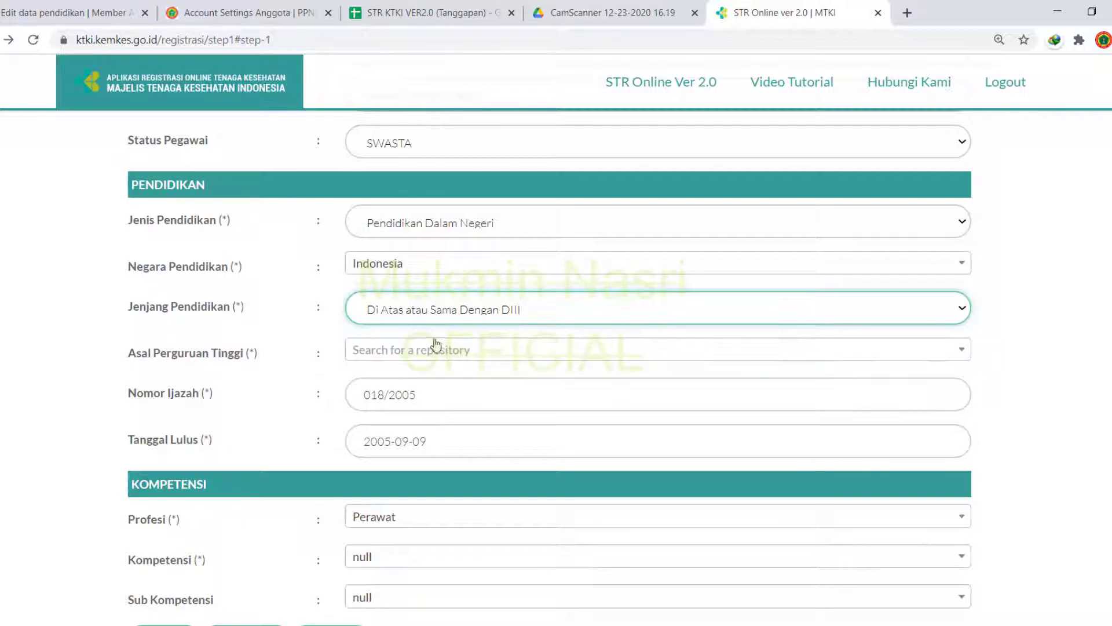
Step: Search the Asal Perguruan Tinggi options for YARSI SAMA and select 114066 - Akademi Keperawatan Yarsi Samarinda
left_click(439, 353)
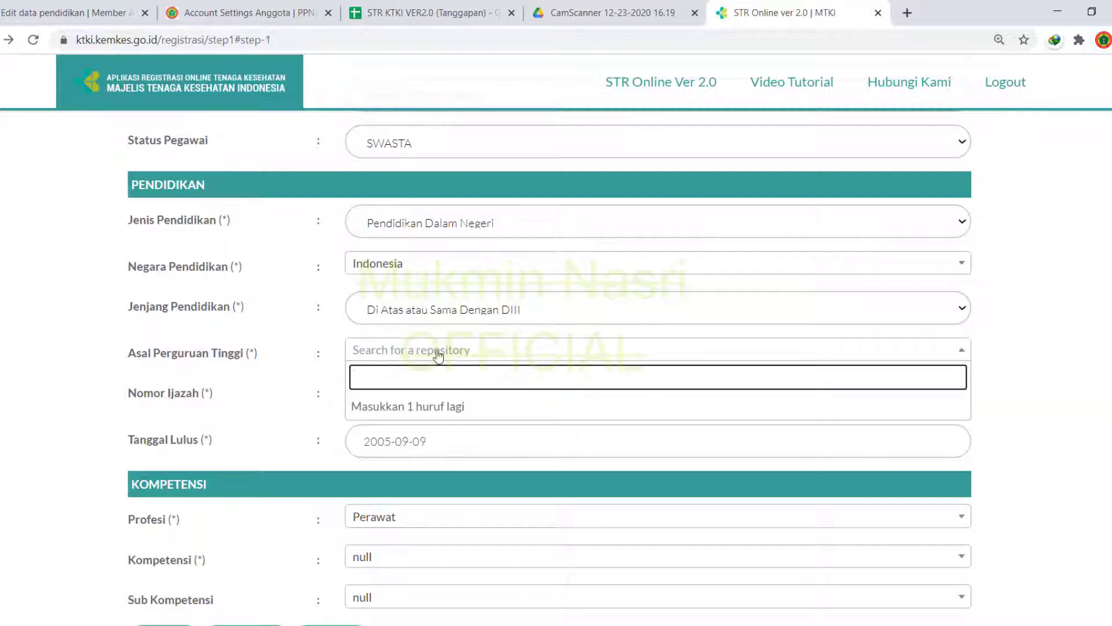
type("YARSI SAMA")
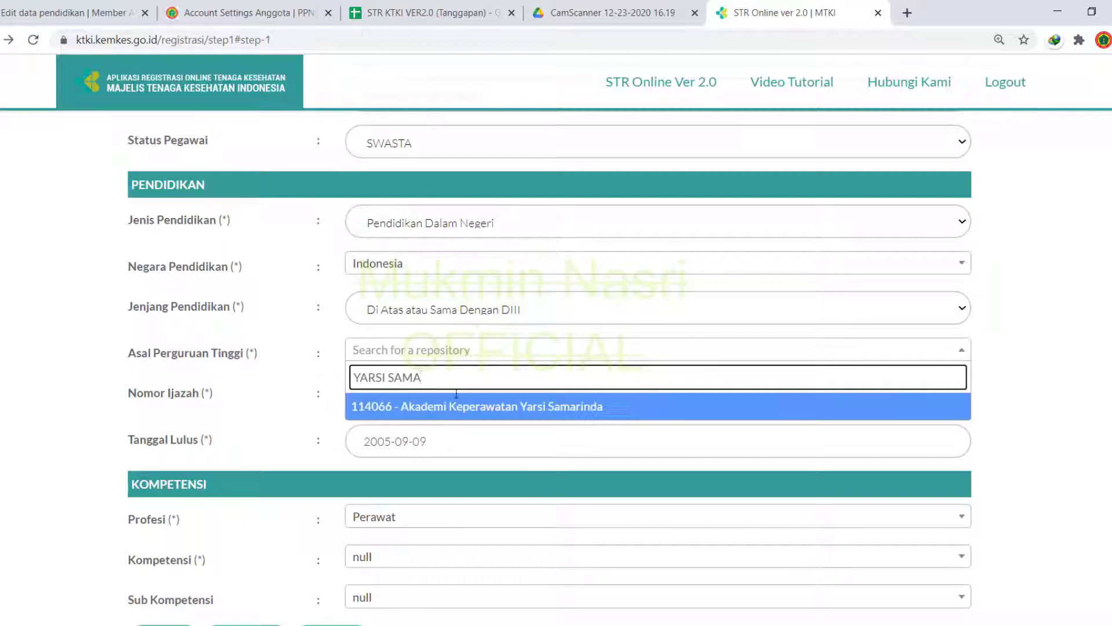
left_click(462, 419)
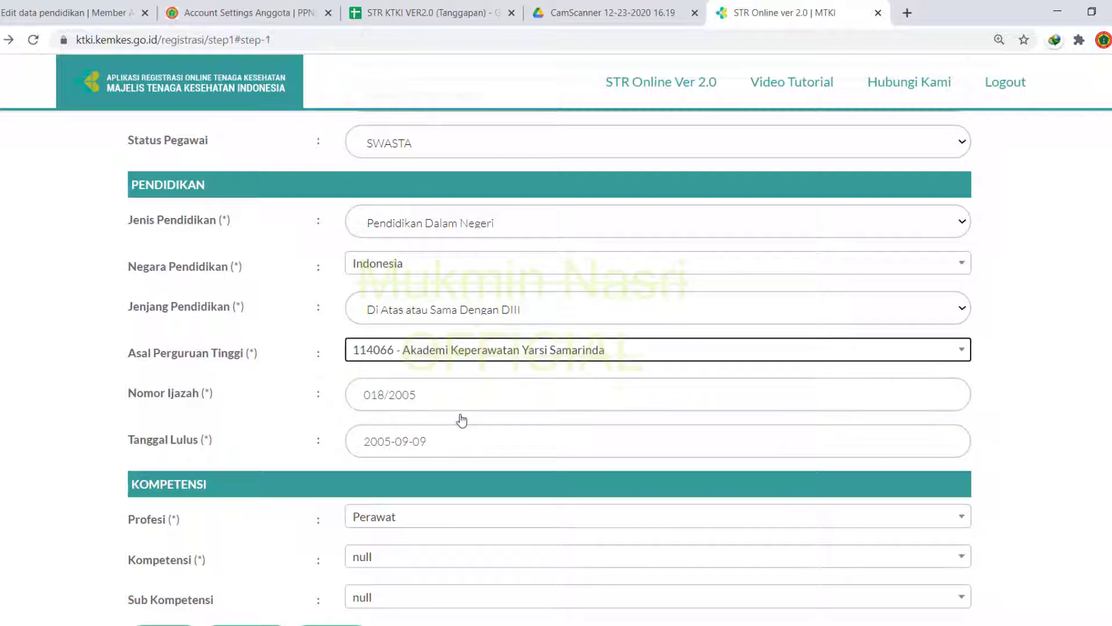
Step: Set the Kompetensi to Ahli Madya Keperawatan - (D3) for the Perawat profession and submit Step 2
scroll(433, 406, "down", 3)
left_click(413, 405)
left_click(413, 406)
left_click(413, 405)
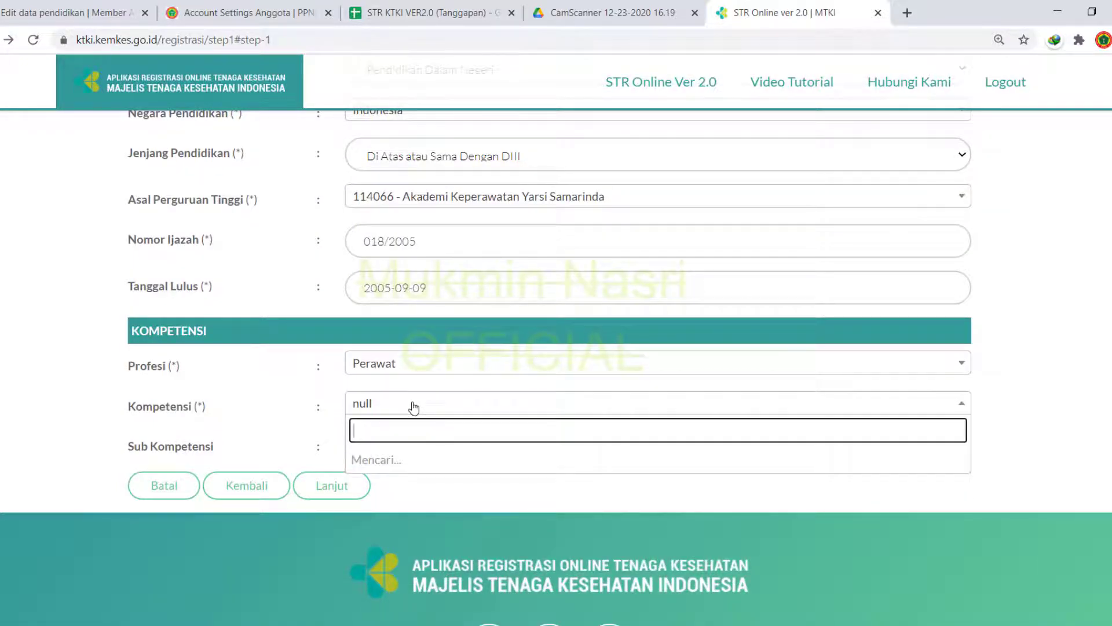
left_click(422, 365)
left_click(422, 365)
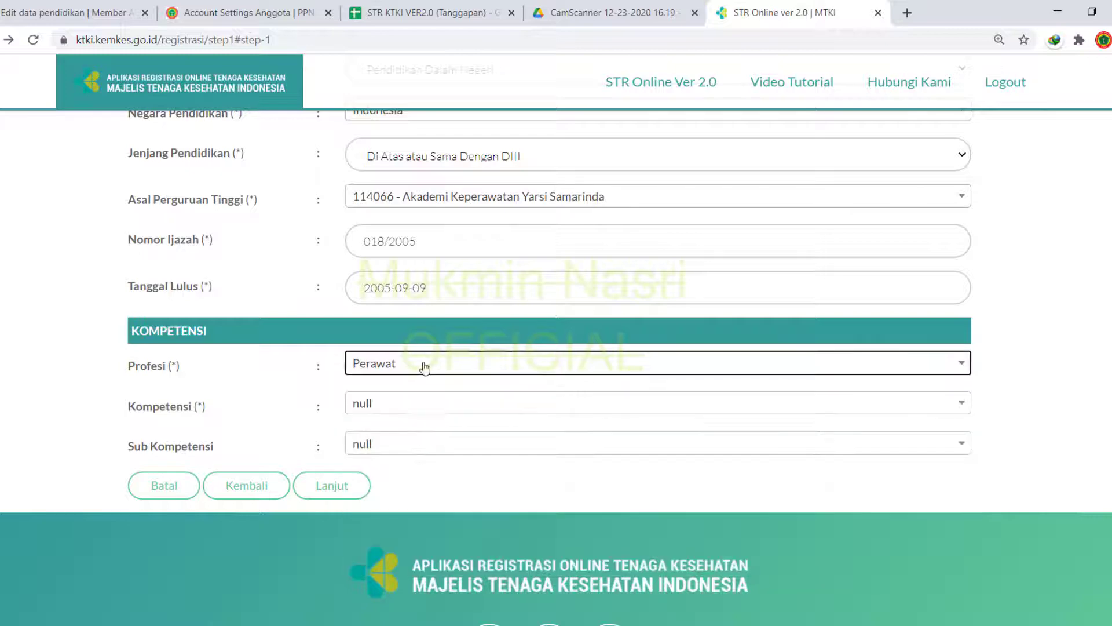
left_click(411, 405)
left_click(434, 467)
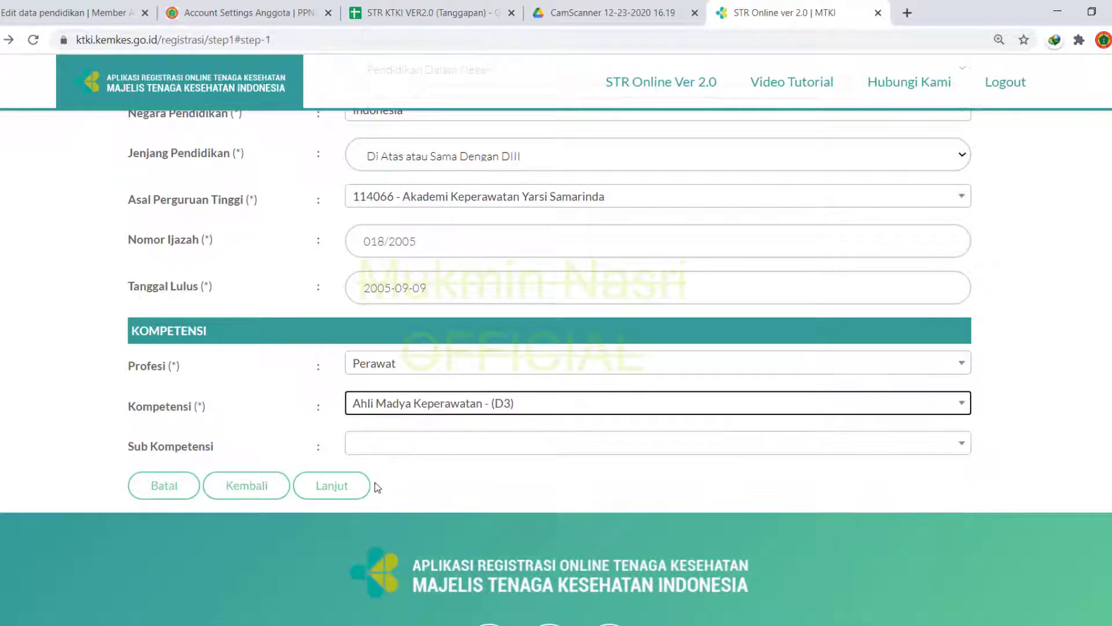
left_click(344, 485)
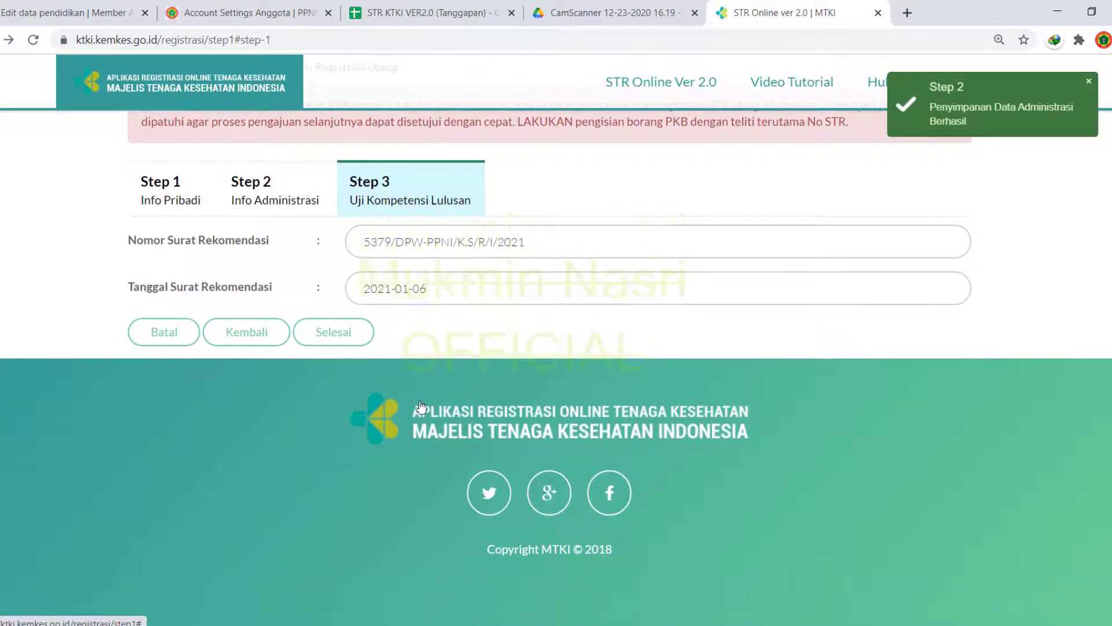
Step: Finish Step 3 with the prefilled recommendation letter data, agree to the Informed Consent declaration and submit the registration
left_click(351, 336)
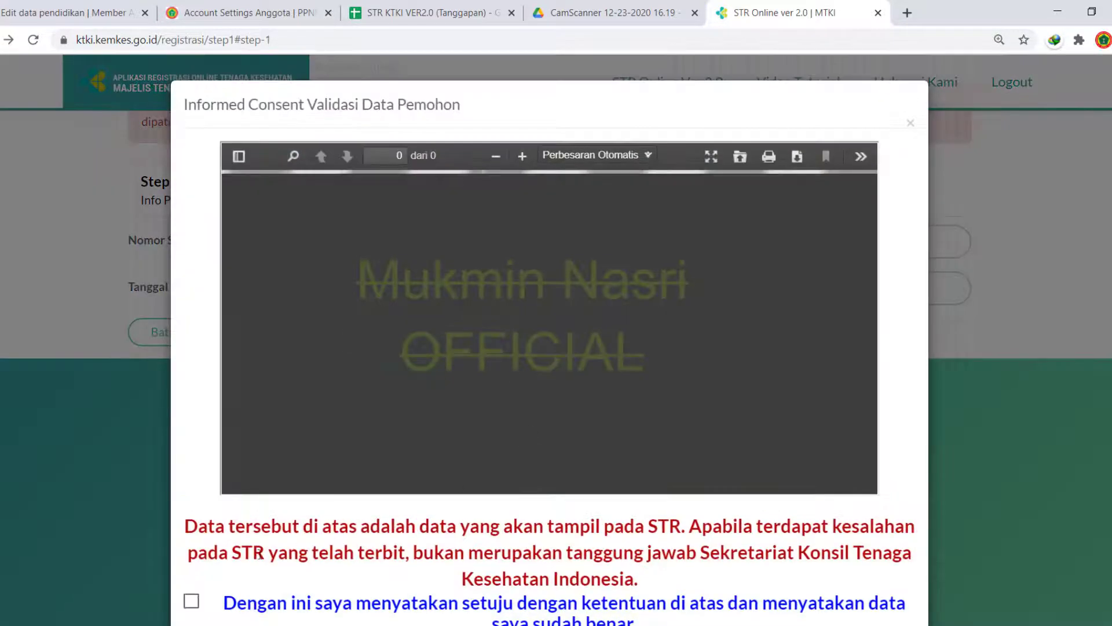
left_click(188, 602)
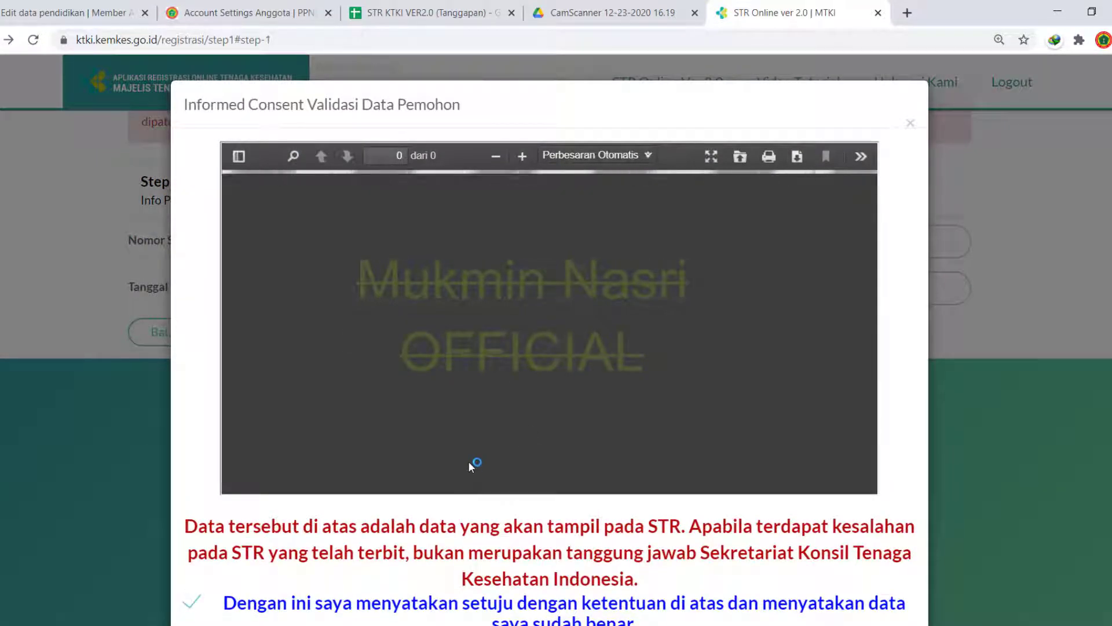
scroll(468, 460, "down", 2)
left_click(800, 584)
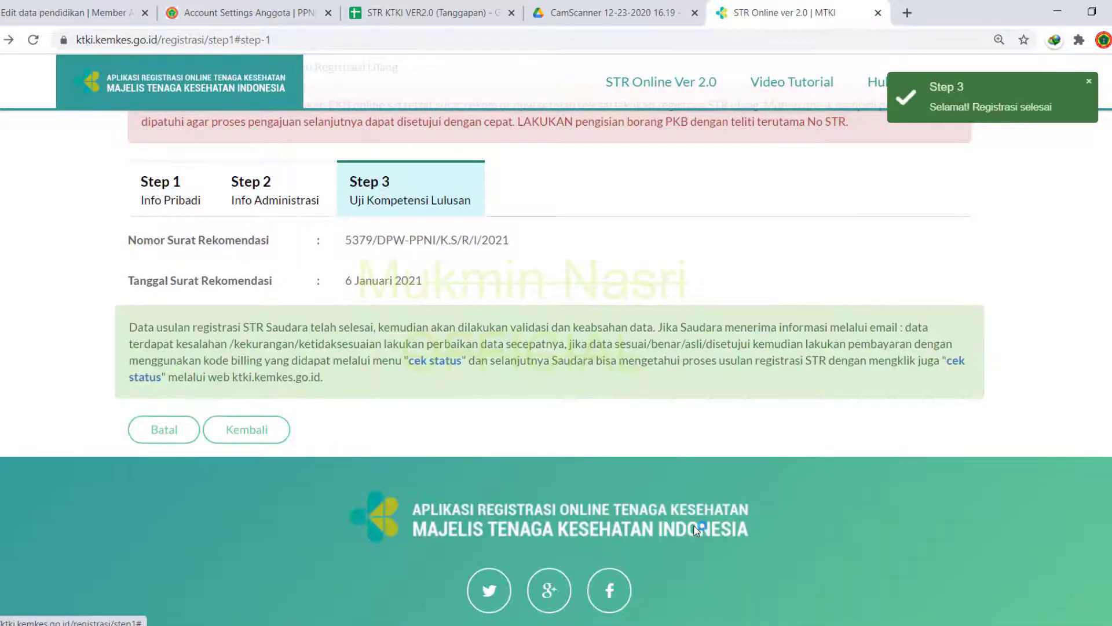
Step: Open the Cek Status page for the submitted STR registration
left_click(440, 362)
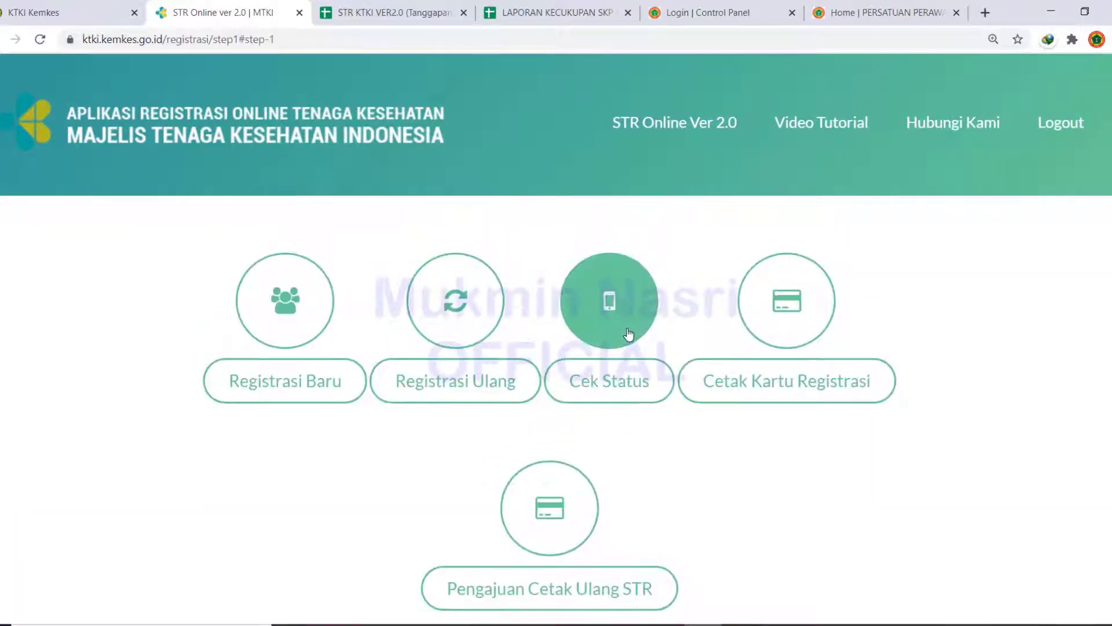
left_click(600, 381)
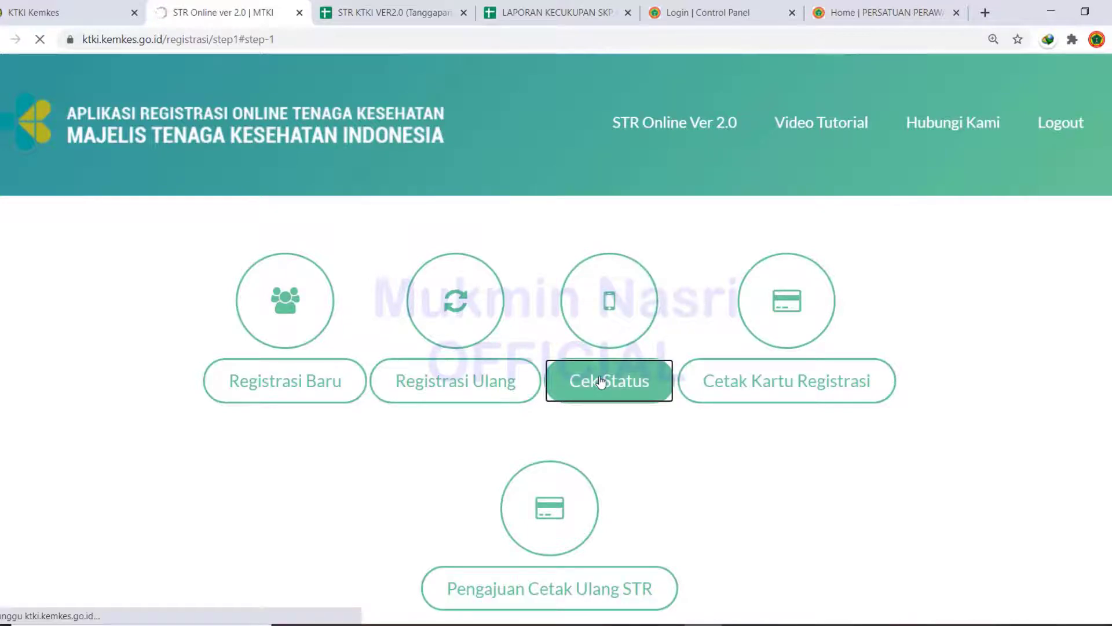